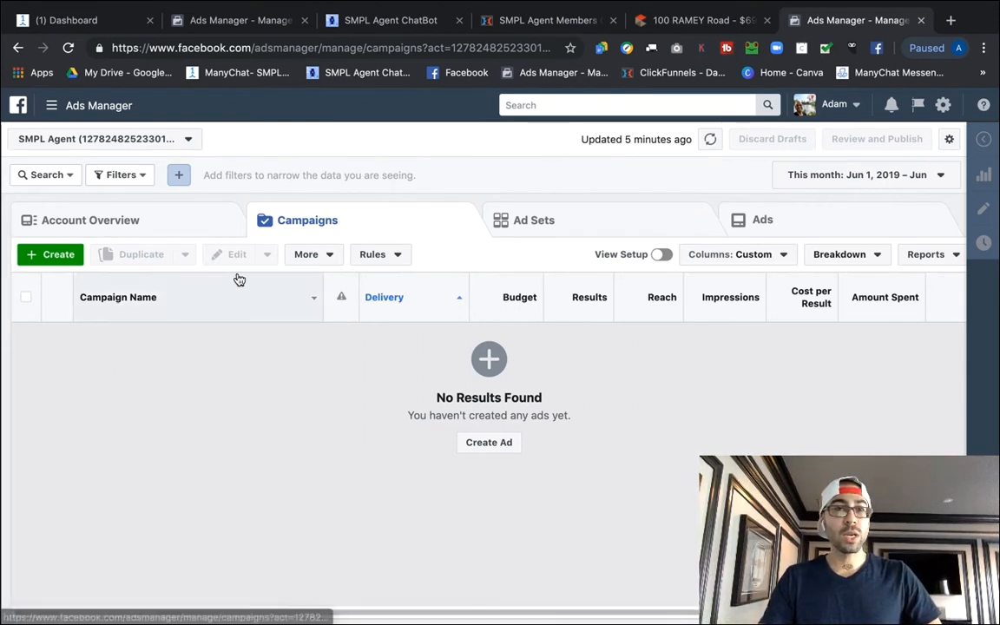
Start a new campaign and dismiss the 'Here is where you left off' draft summary.
left_click(54, 257)
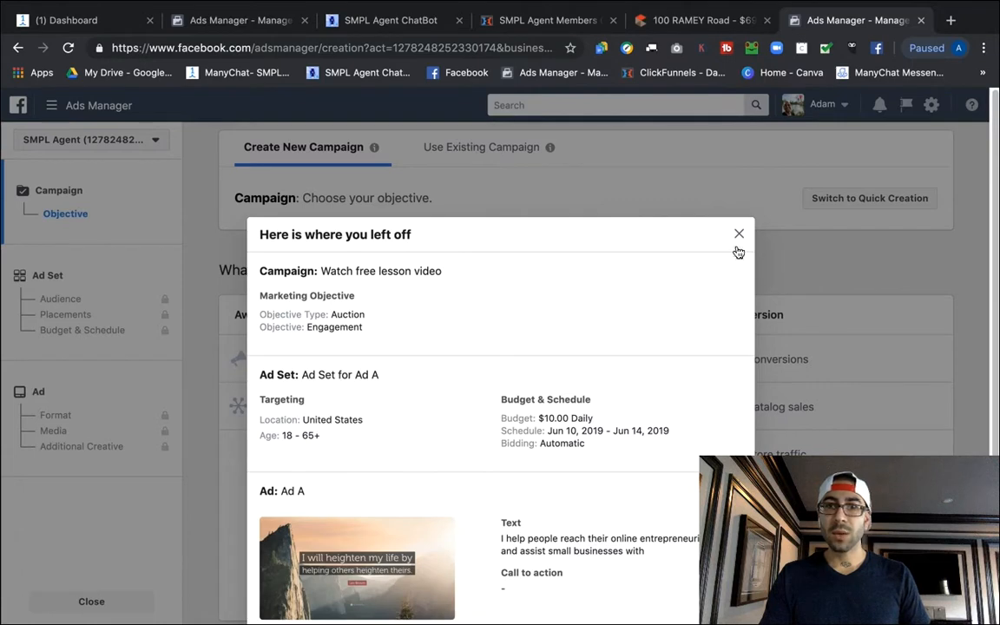
left_click(739, 234)
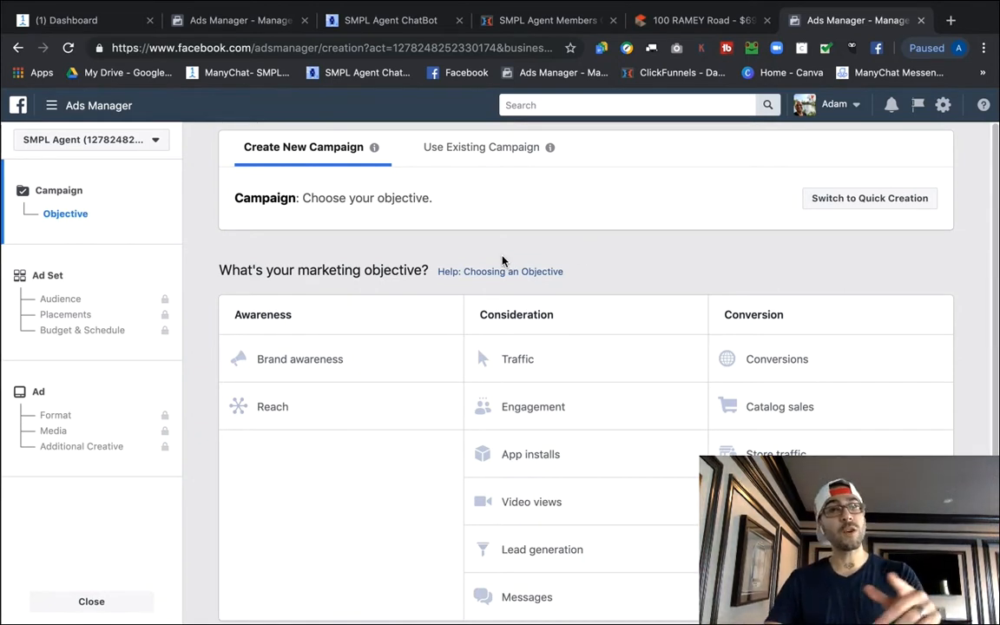
scroll(520, 274, "down", 1)
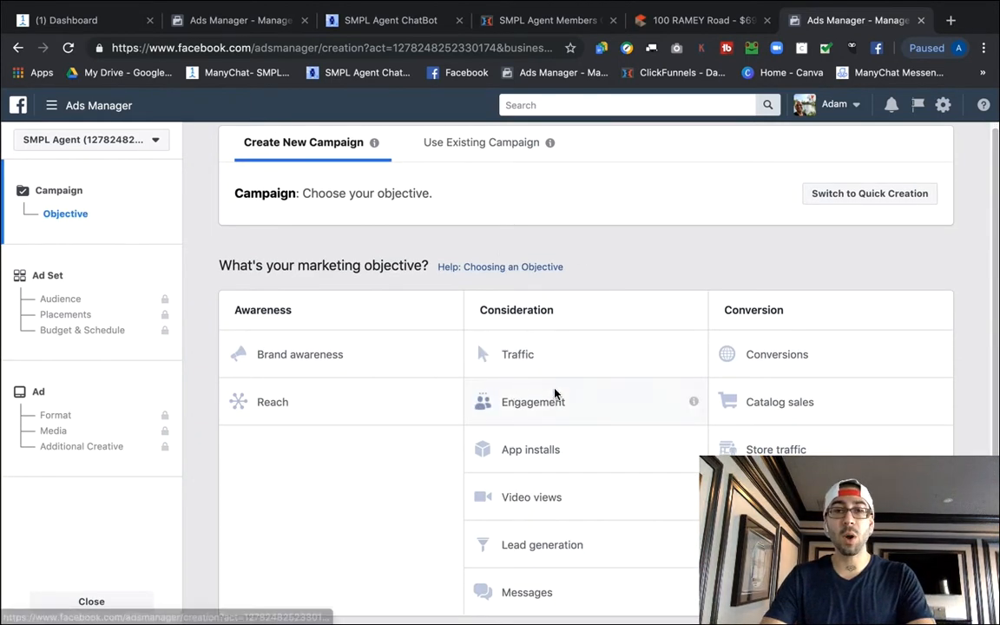
left_click(536, 595)
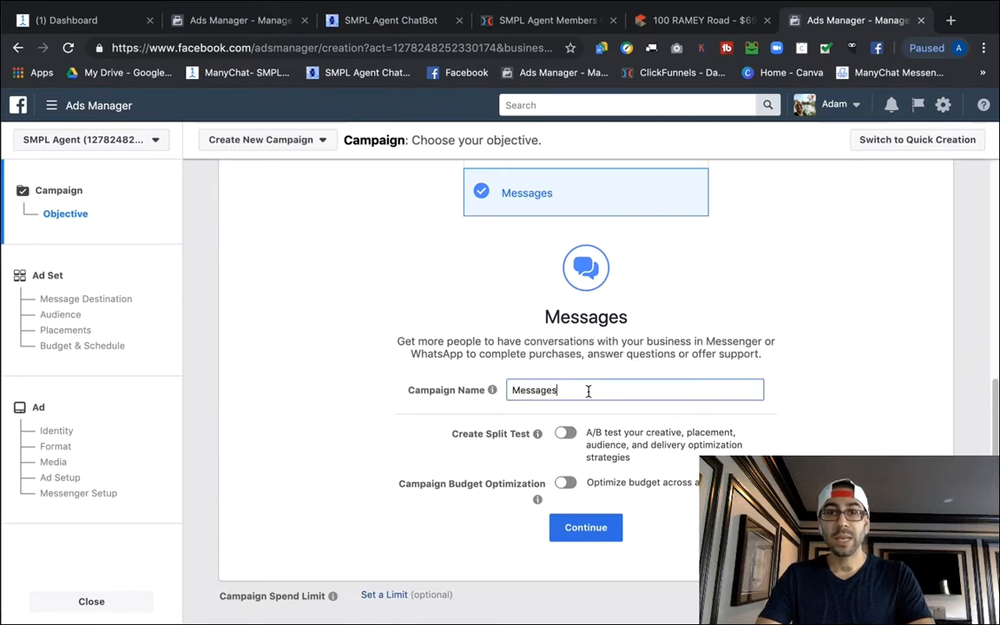
double_click(559, 393)
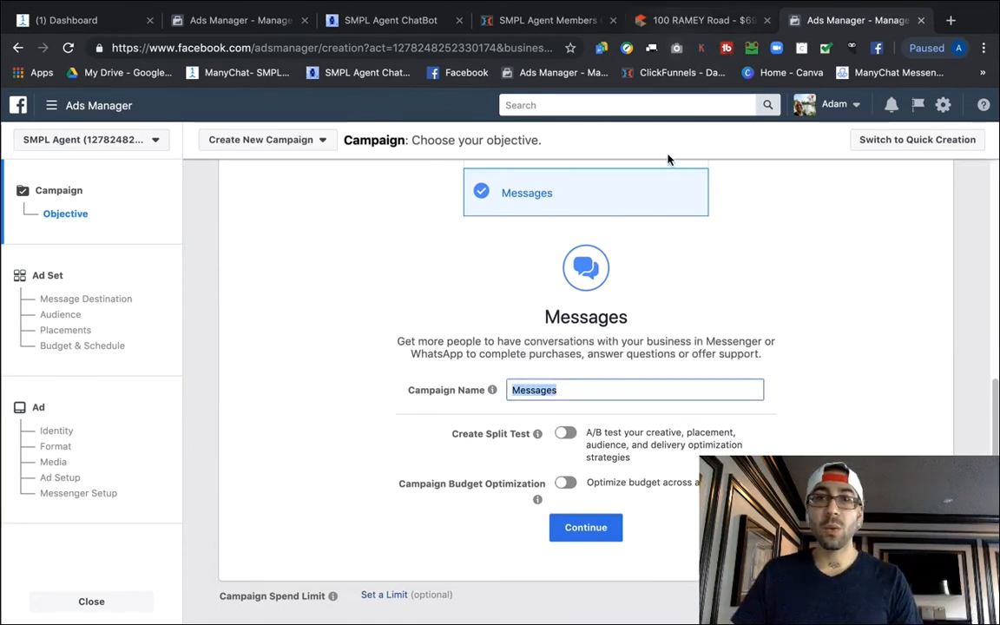
left_click(685, 20)
left_click(43, 267)
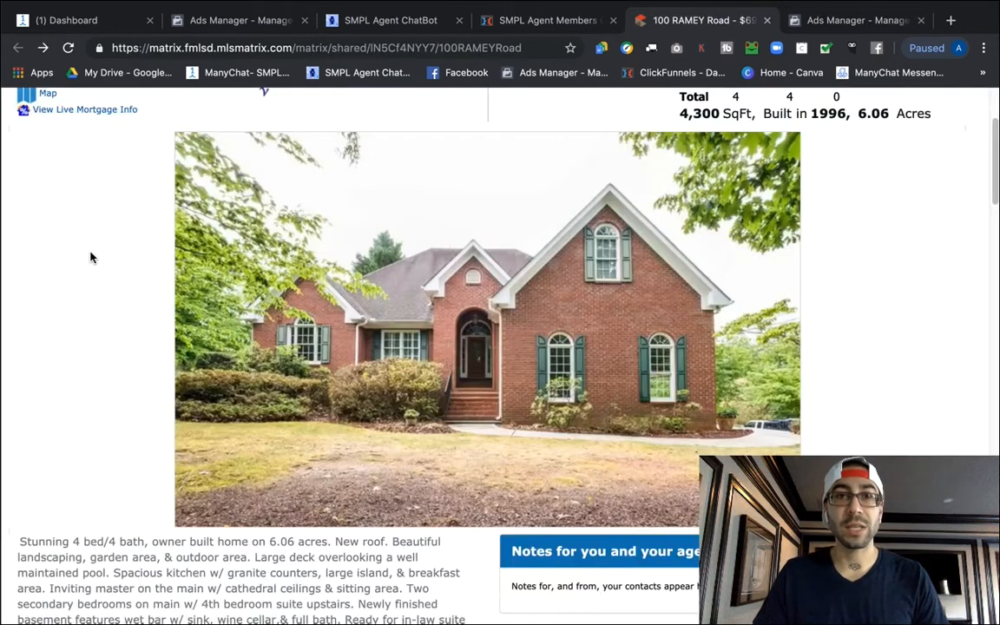
scroll(96, 234, "up", 2)
left_click_drag(18, 186, 193, 189)
key("ctrl+c")
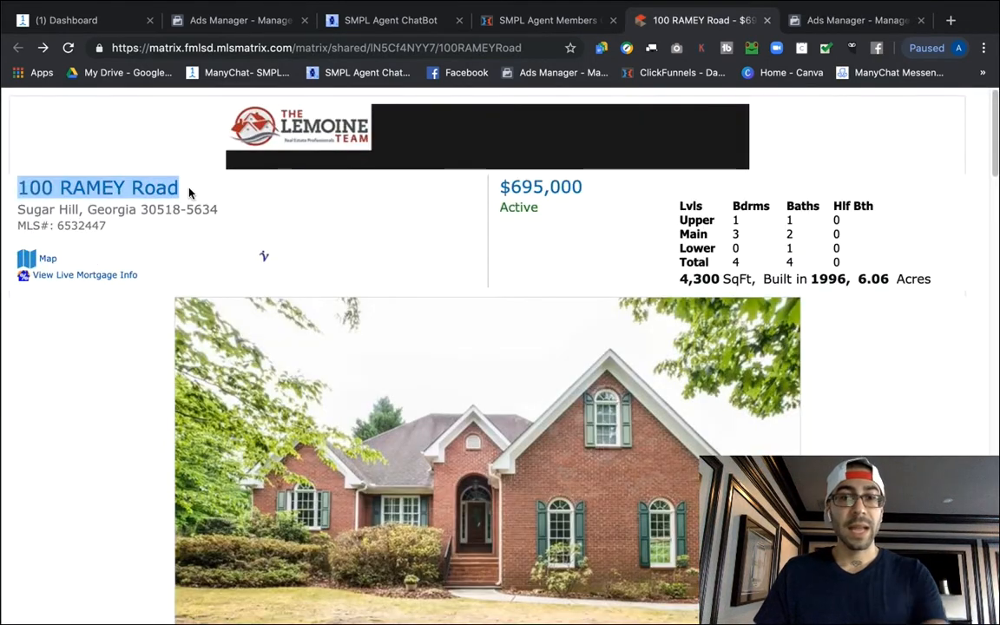
left_click(846, 19)
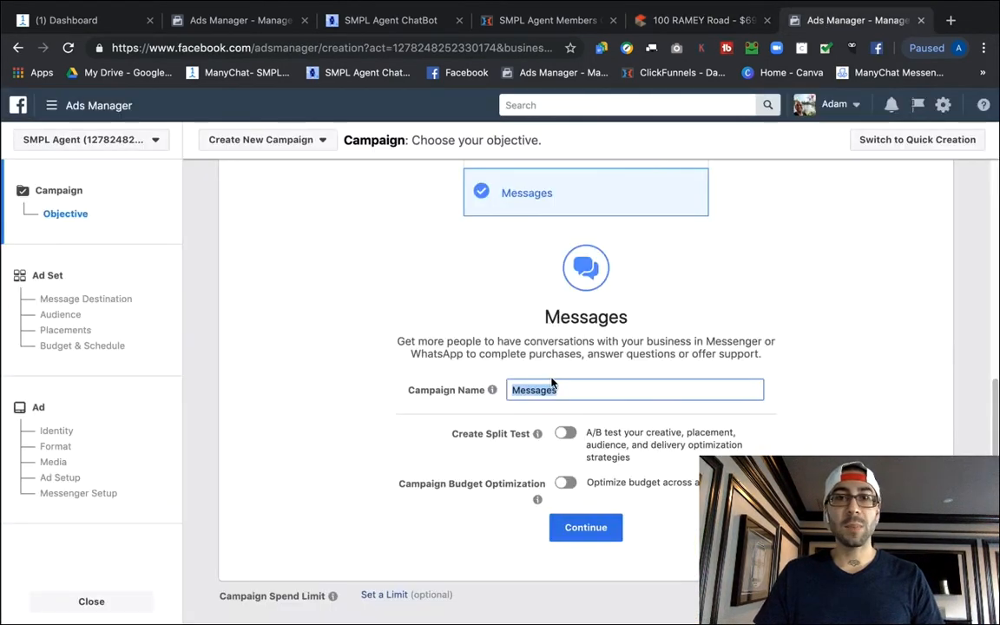
left_click(561, 389)
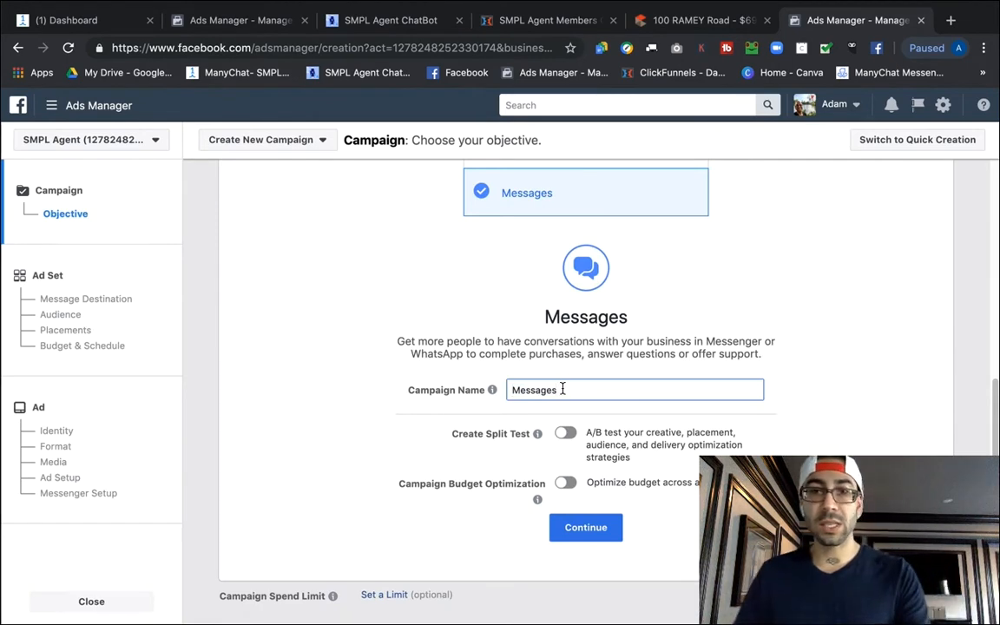
double_click(560, 390)
type("New")
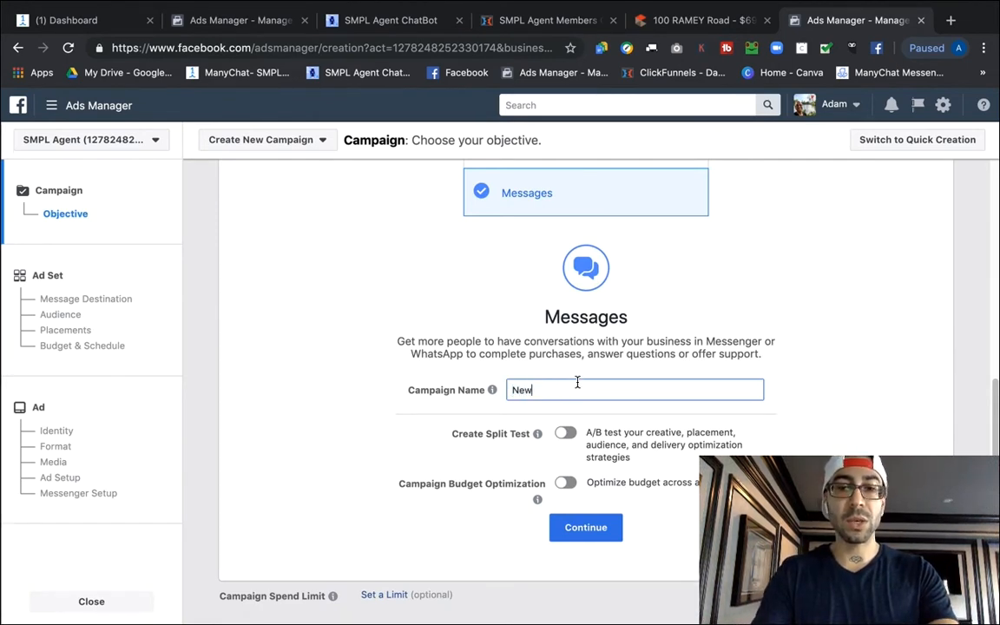
type(" Listing")
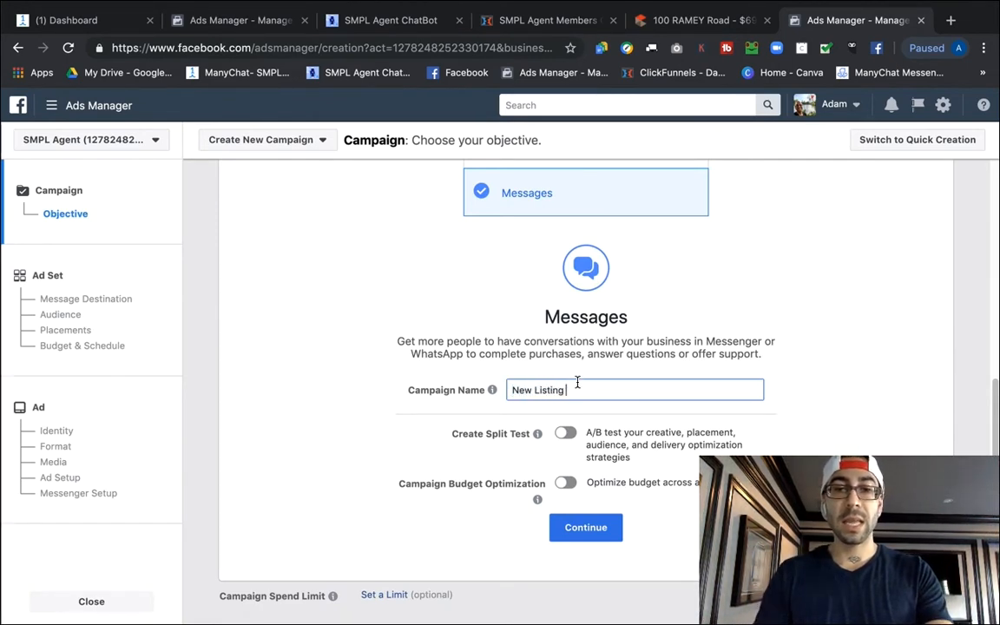
key("ctrl+v")
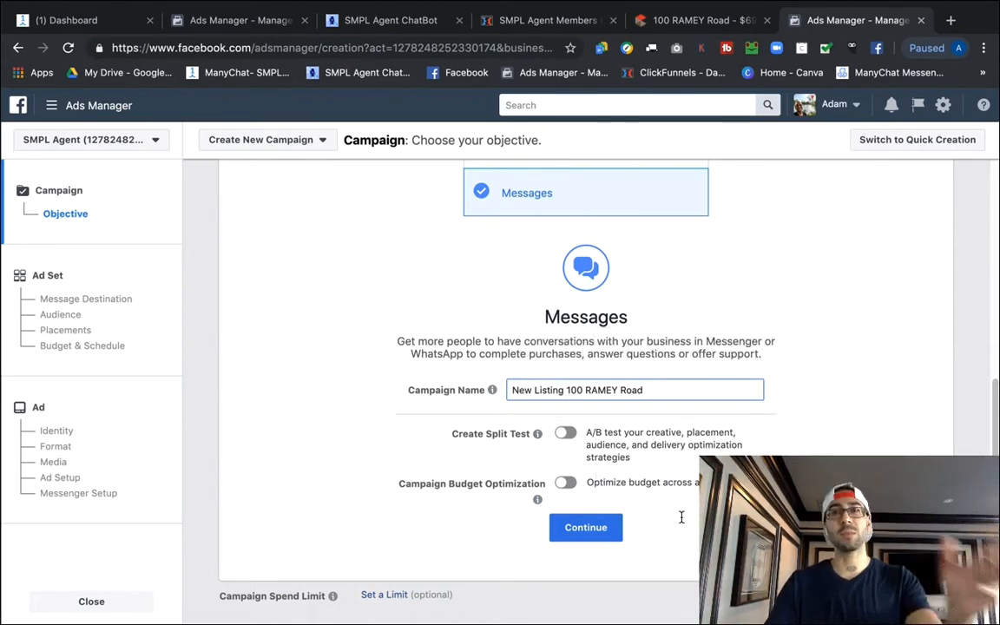
left_click(587, 537)
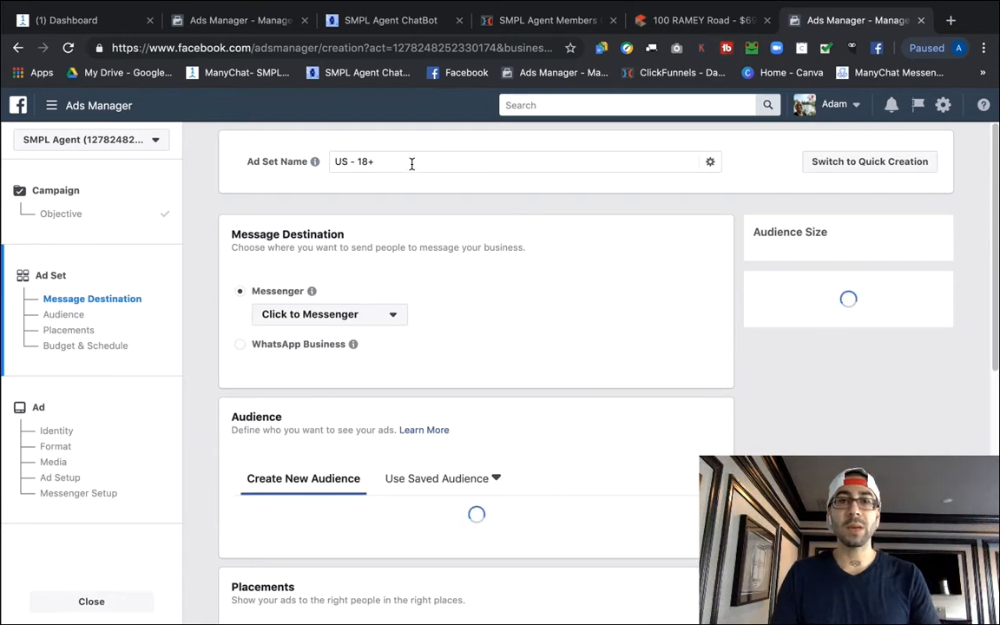
double_click(413, 165)
key("ctrl+a")
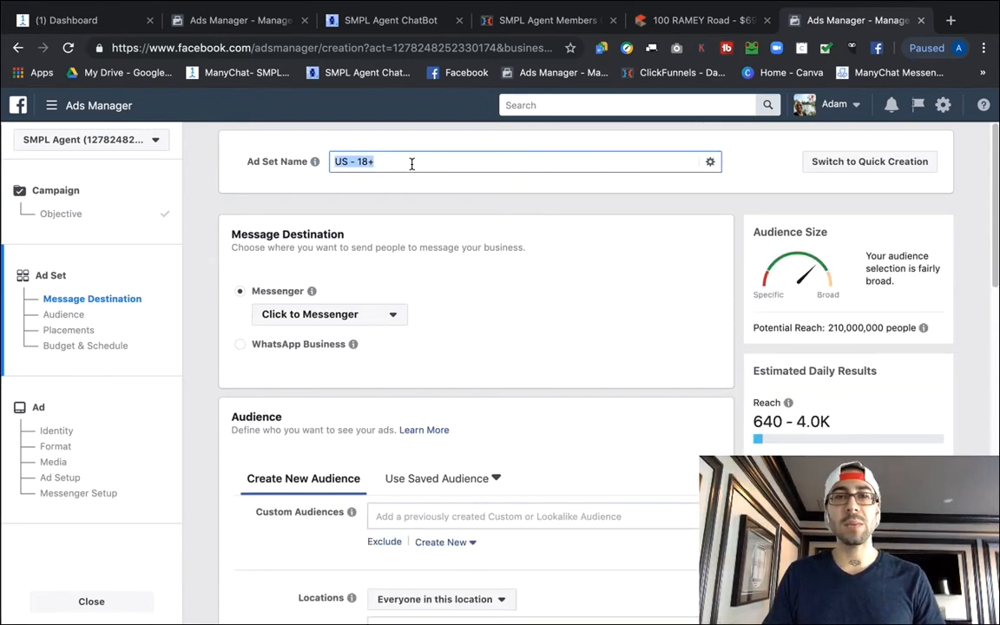
type("New")
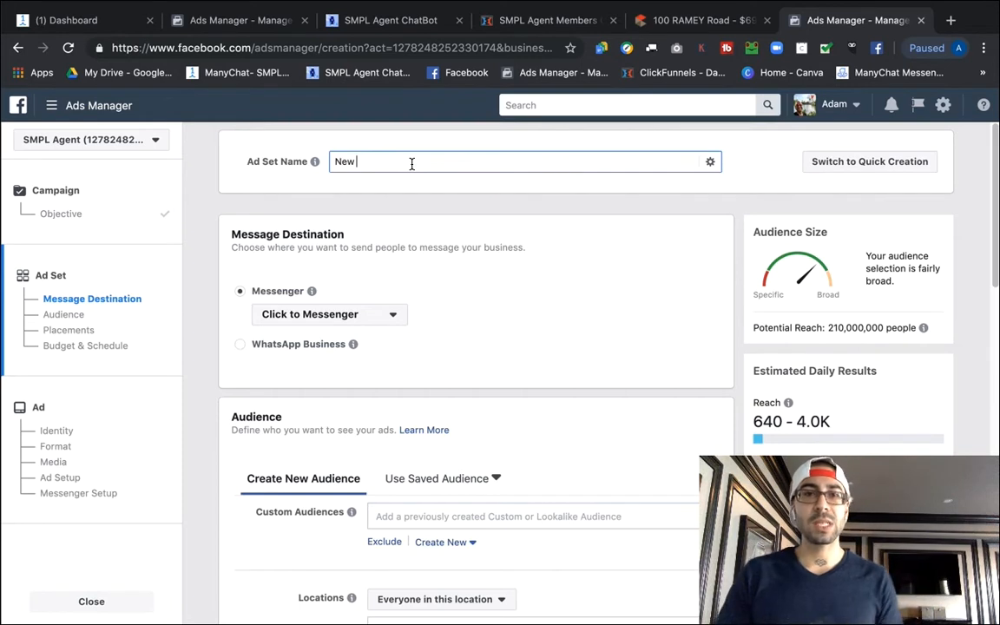
type("Listing")
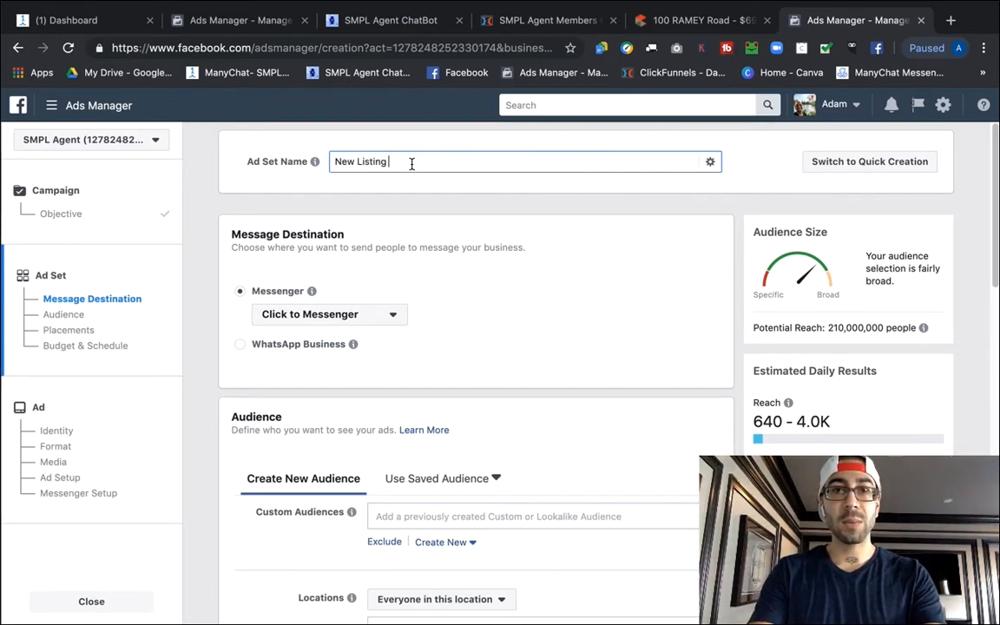
key("super+v")
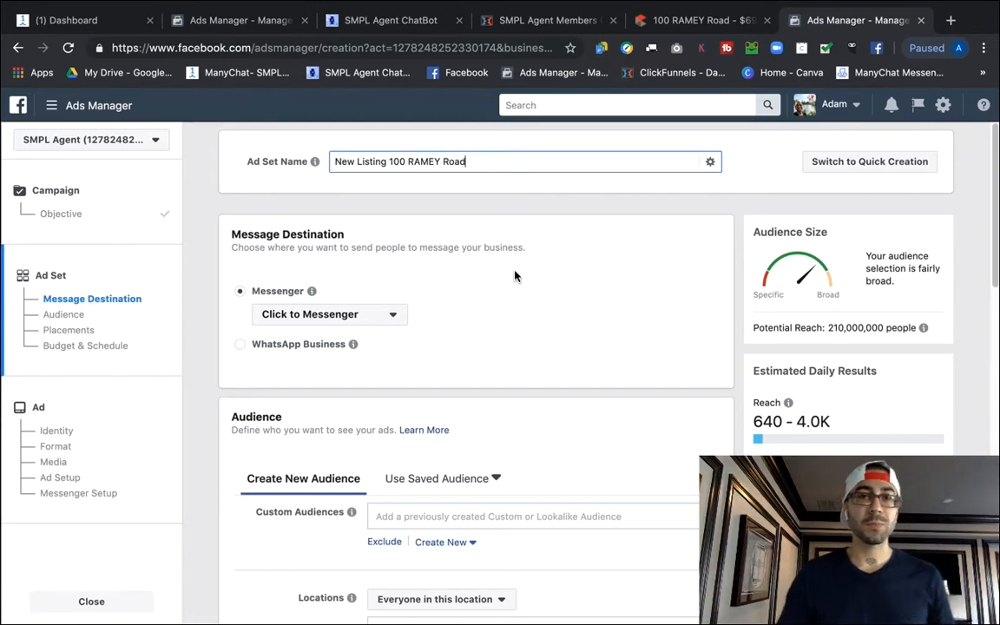
left_click(517, 274)
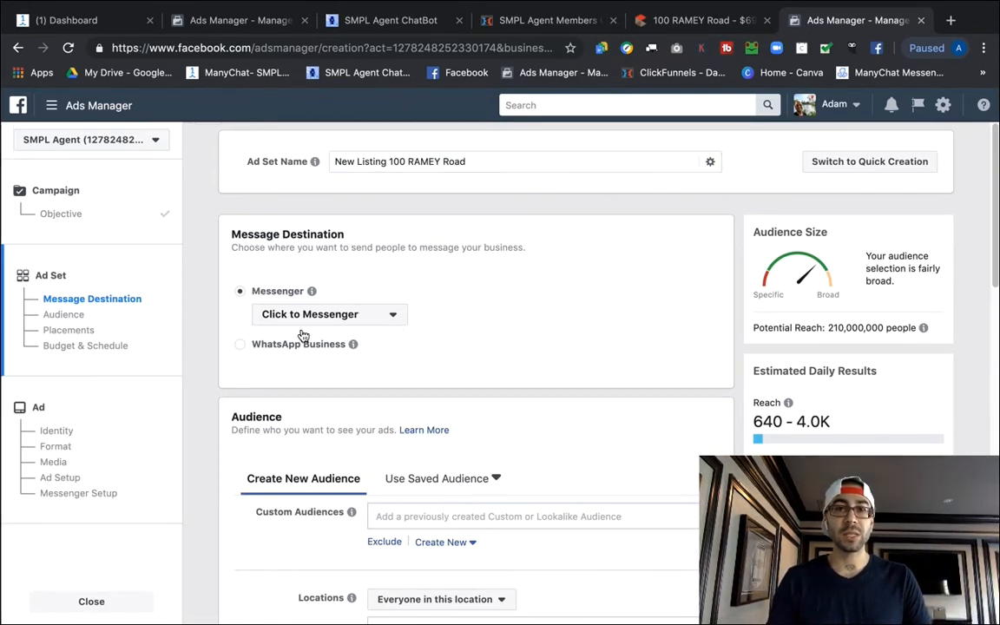
Open the already-built split-test campaign in the second Ads Manager tab.
scroll(243, 364, "down", 5)
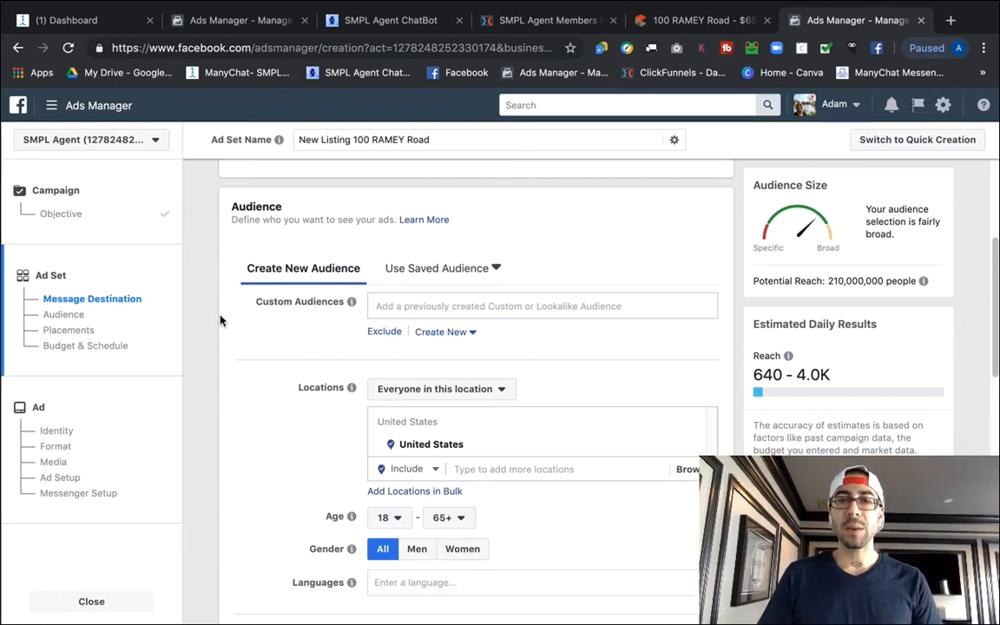
scroll(220, 320, "down", 1)
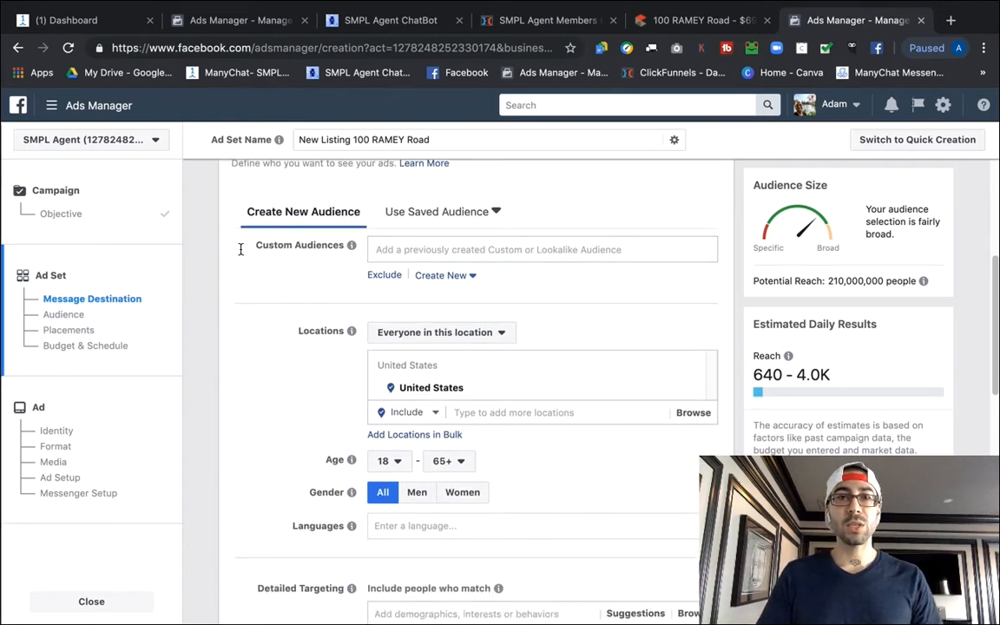
left_click(234, 20)
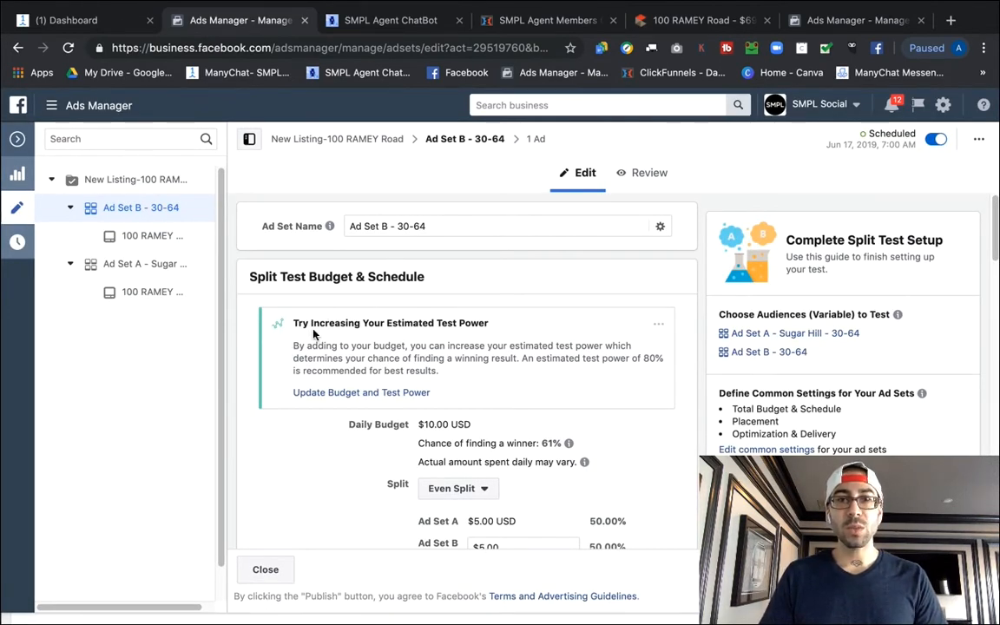
scroll(320, 360, "down", 1)
scroll(317, 356, "down", 6)
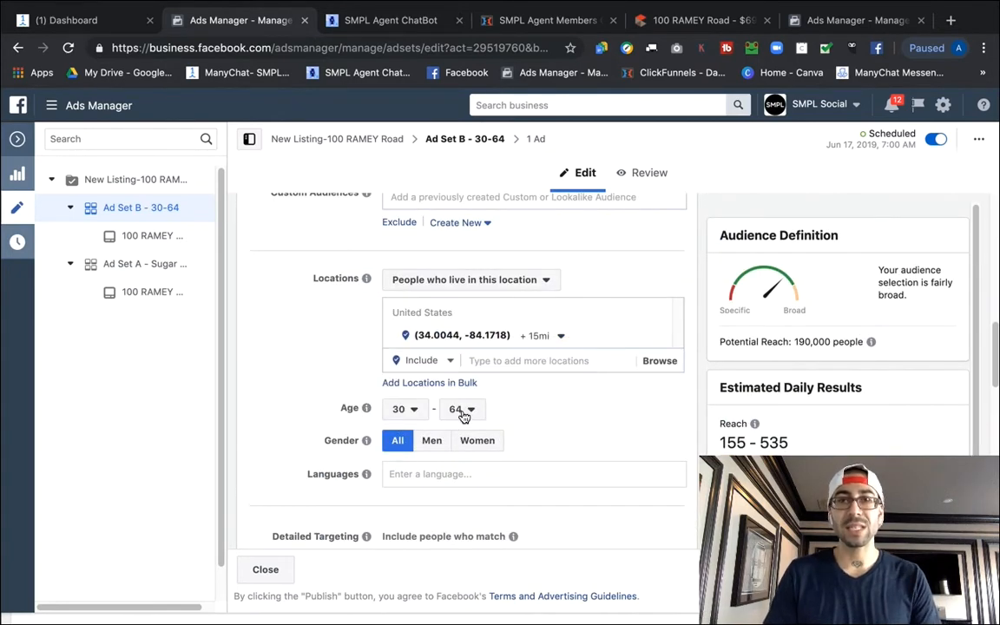
left_click(695, 18)
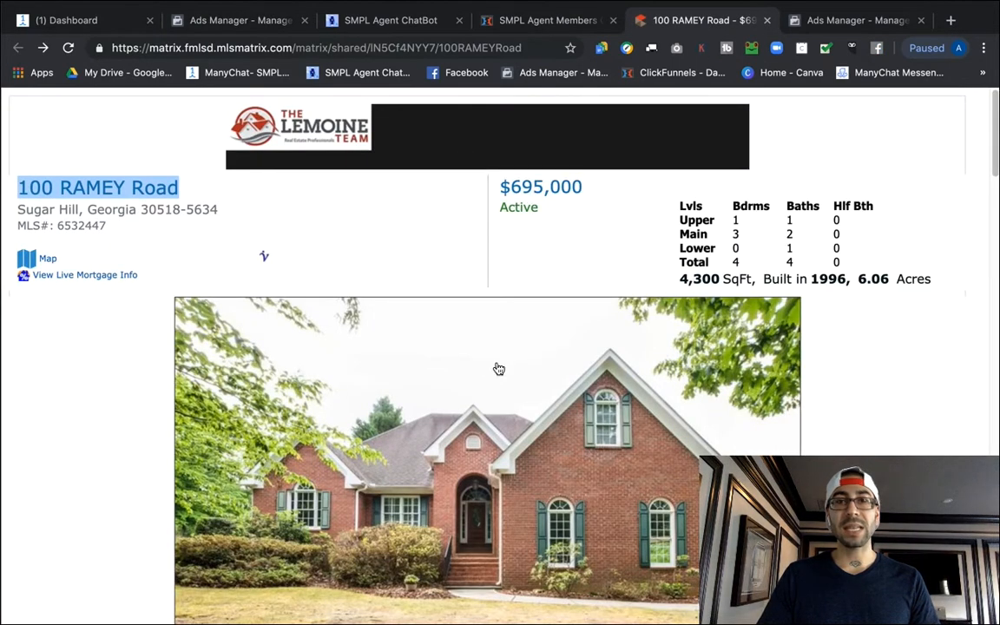
left_click(198, 23)
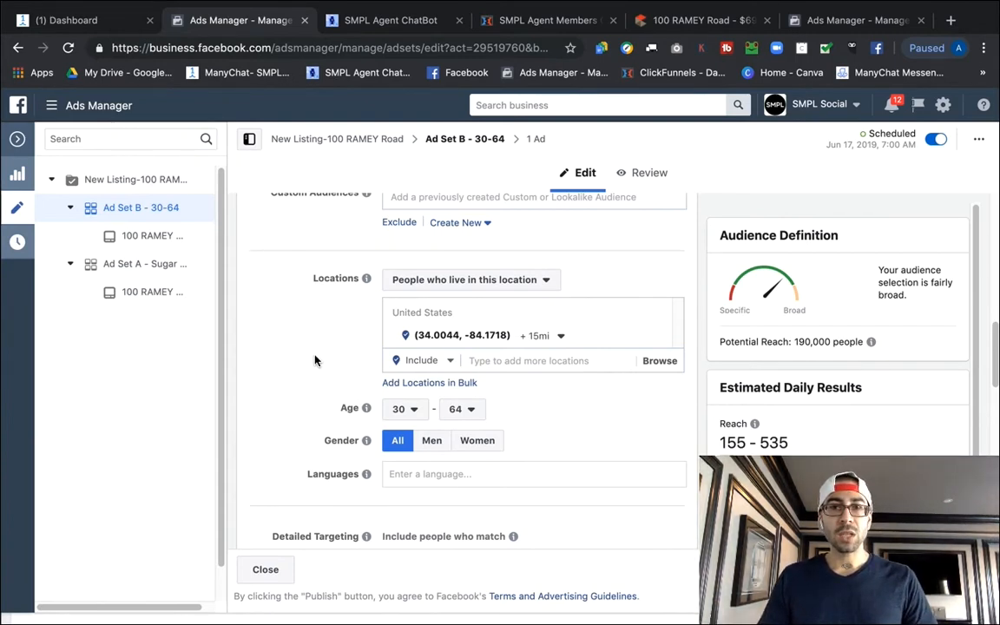
scroll(313, 348, "down", 2)
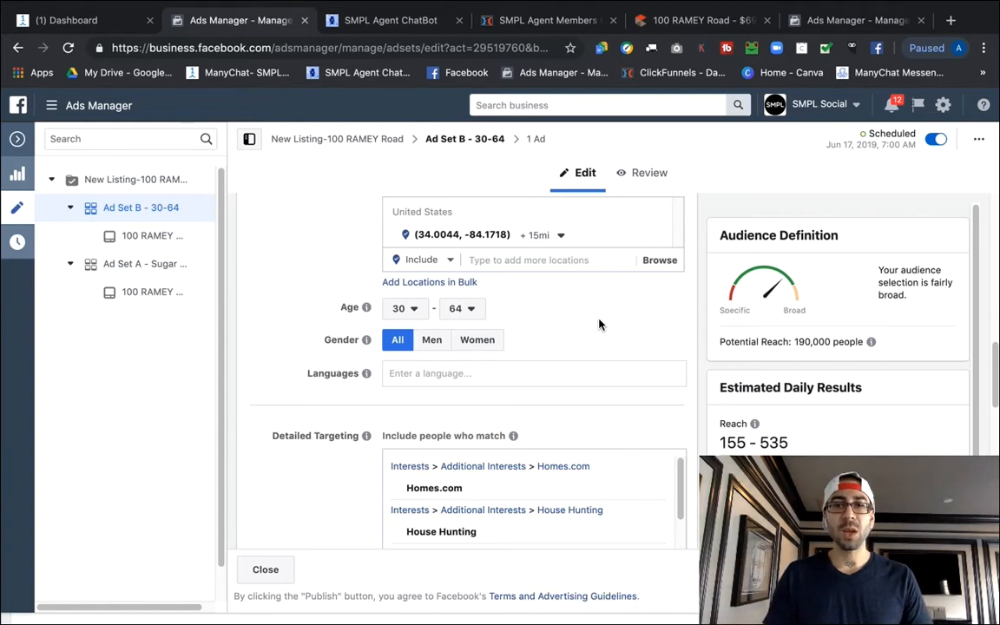
mouse_move(367, 373)
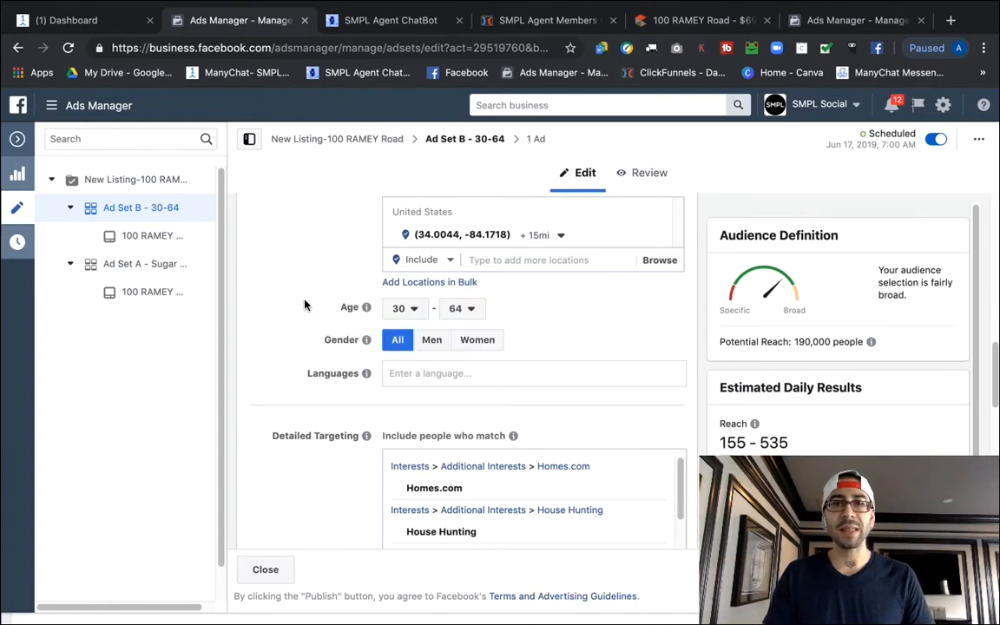
scroll(296, 343, "up", 2)
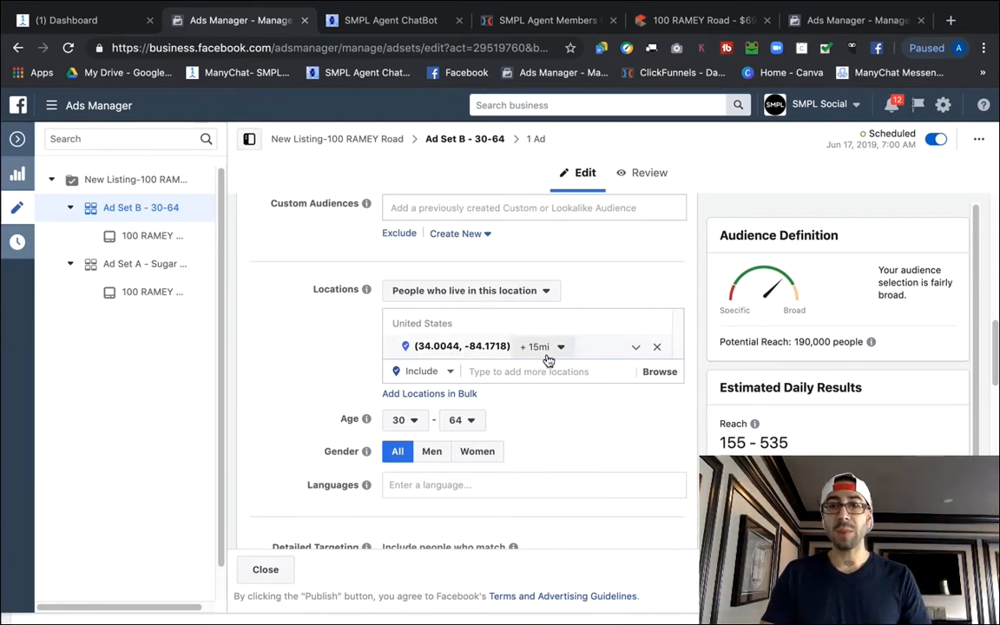
left_click(636, 351)
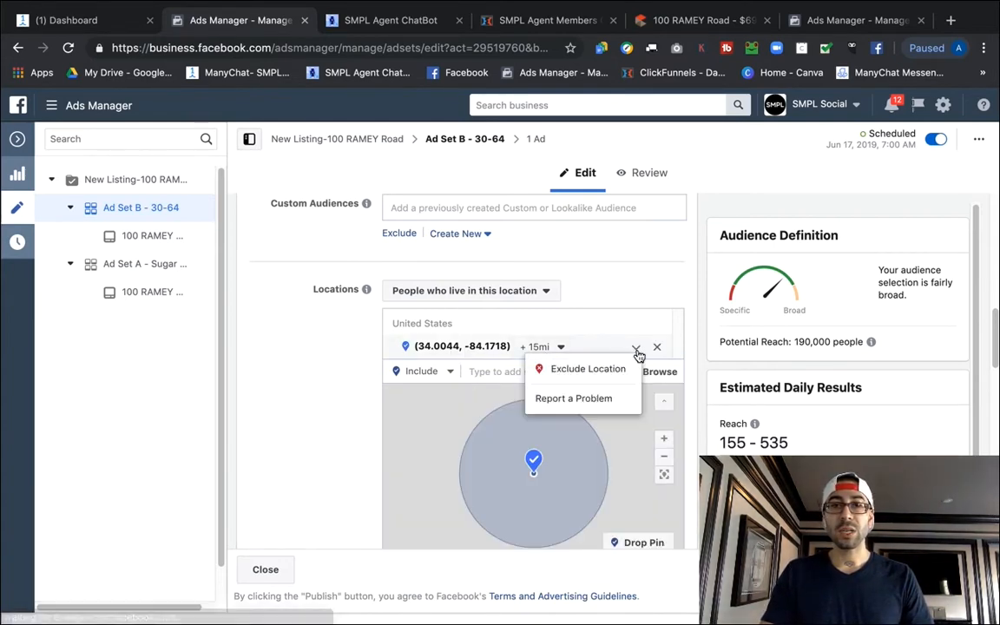
left_click(307, 416)
scroll(309, 413, "down", 2)
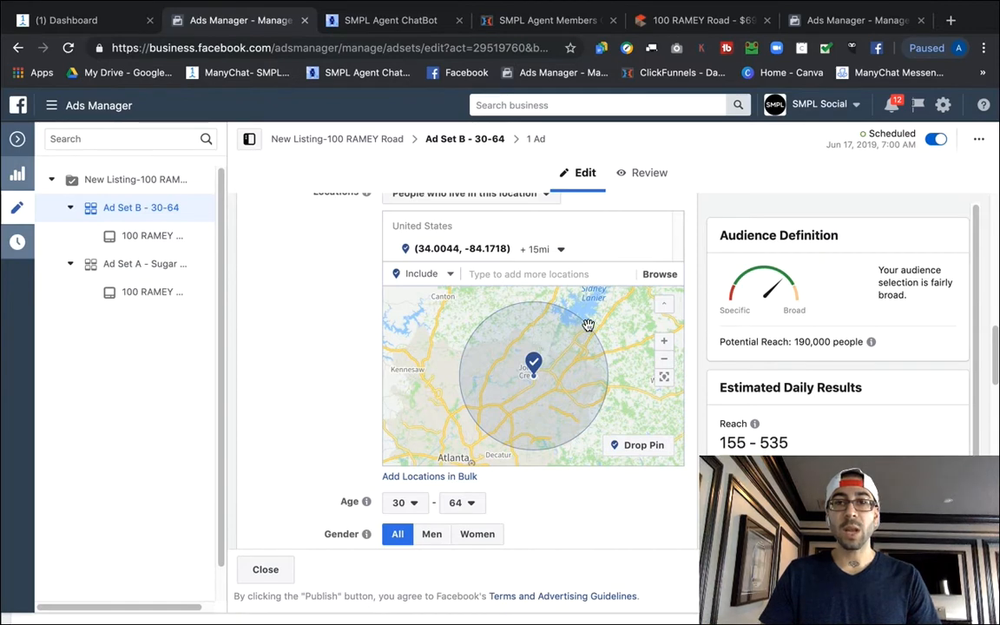
left_click_drag(556, 331, 614, 384)
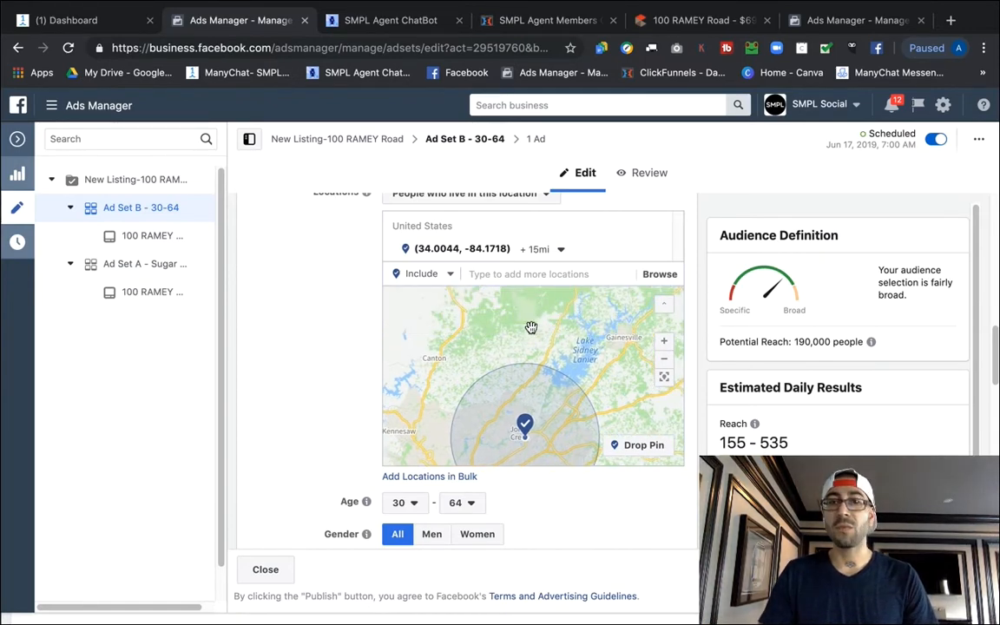
left_click_drag(609, 350, 625, 312)
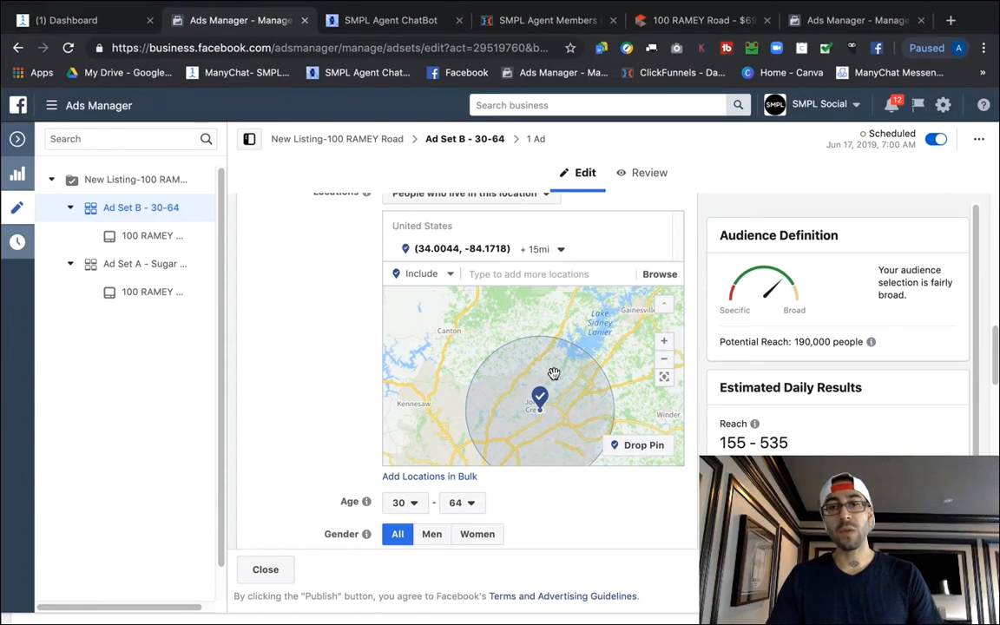
left_click_drag(627, 352, 631, 300)
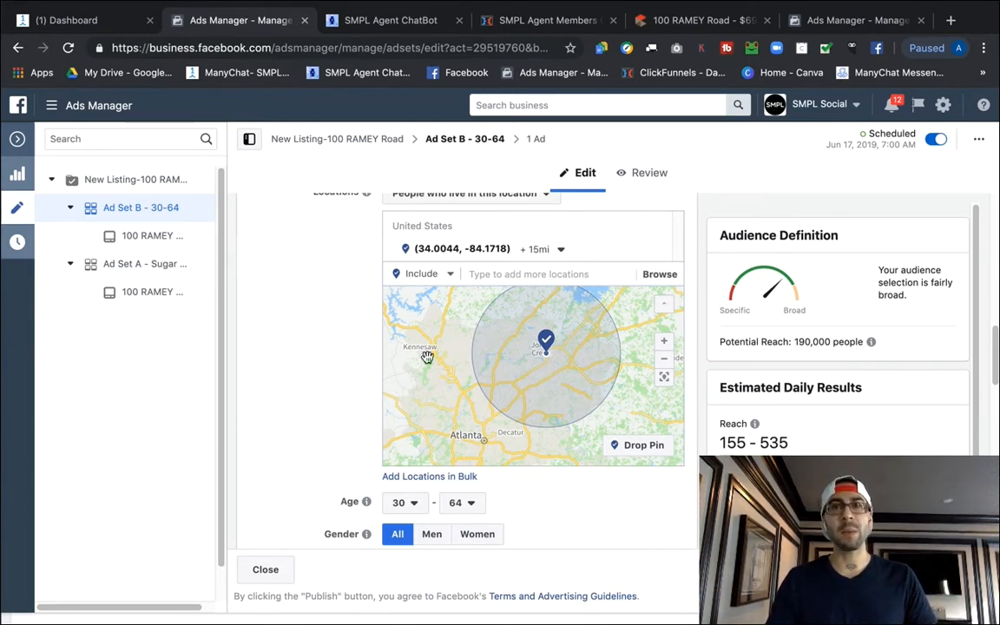
scroll(312, 339, "down", 3)
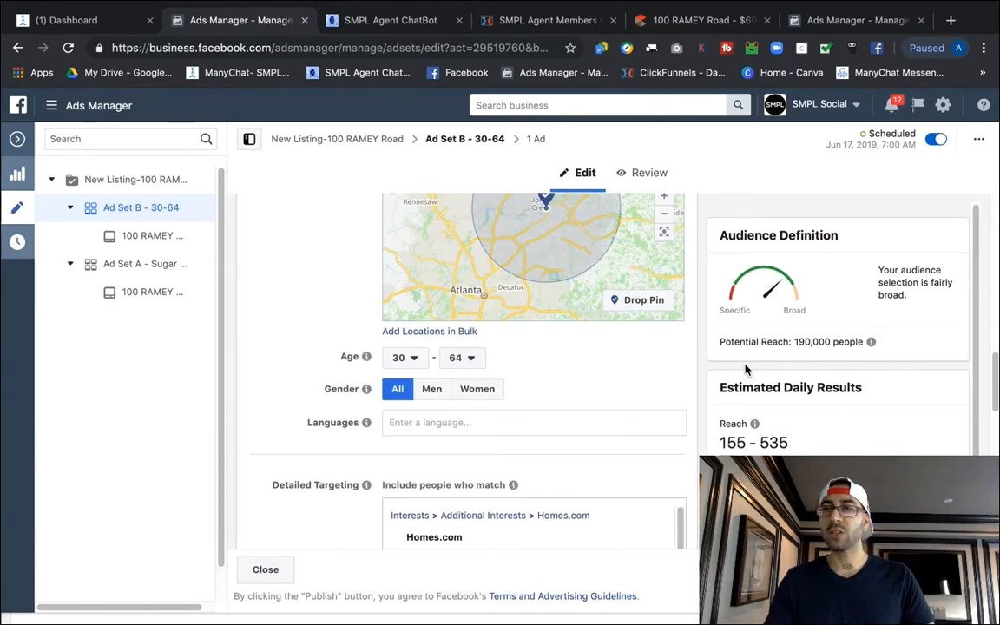
scroll(579, 382, "down", 1)
scroll(581, 370, "down", 2)
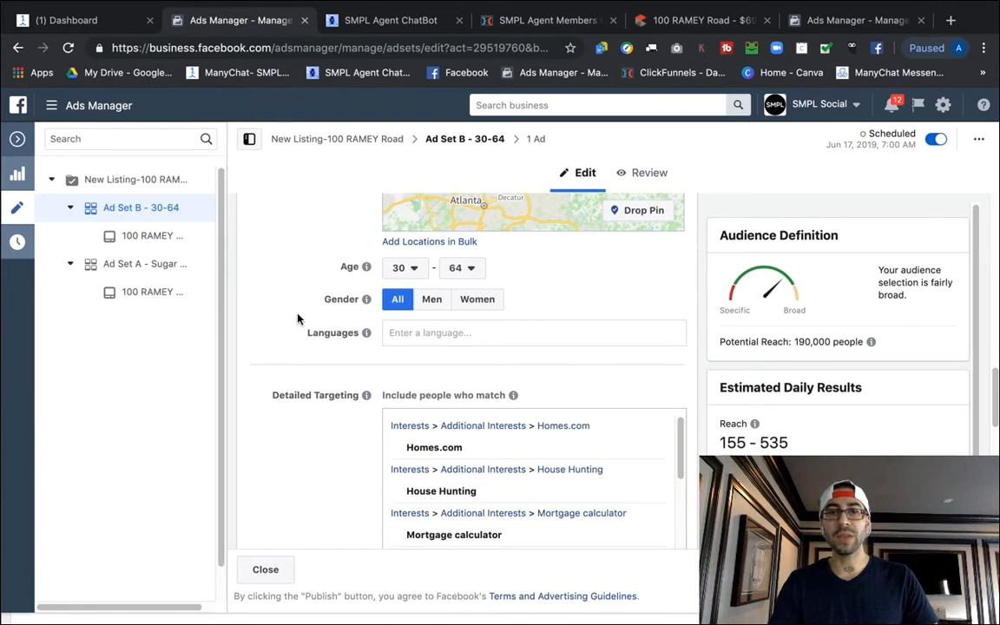
scroll(292, 323, "down", 3)
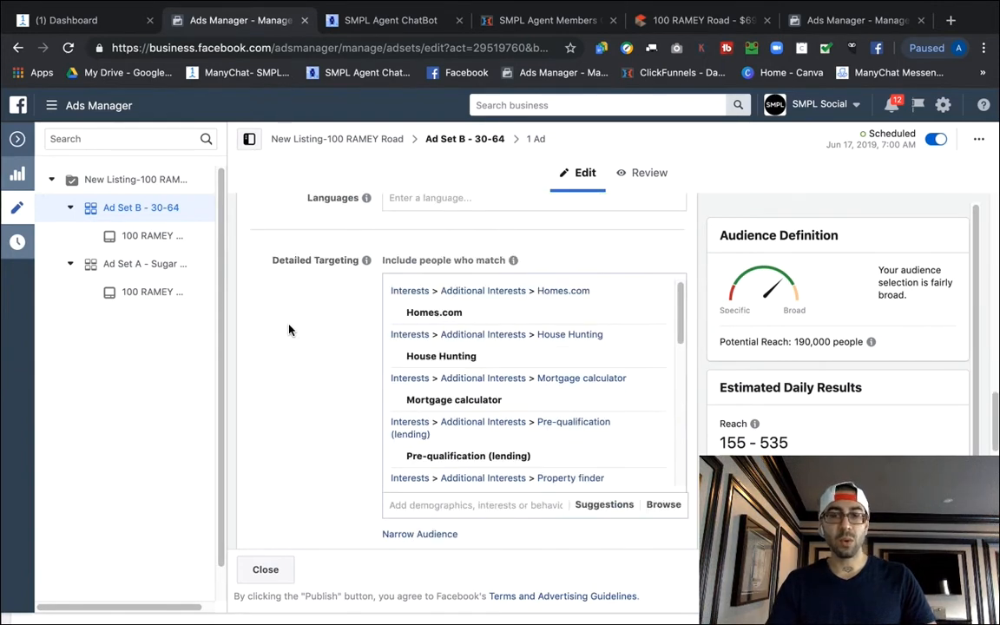
scroll(292, 329, "down", 2)
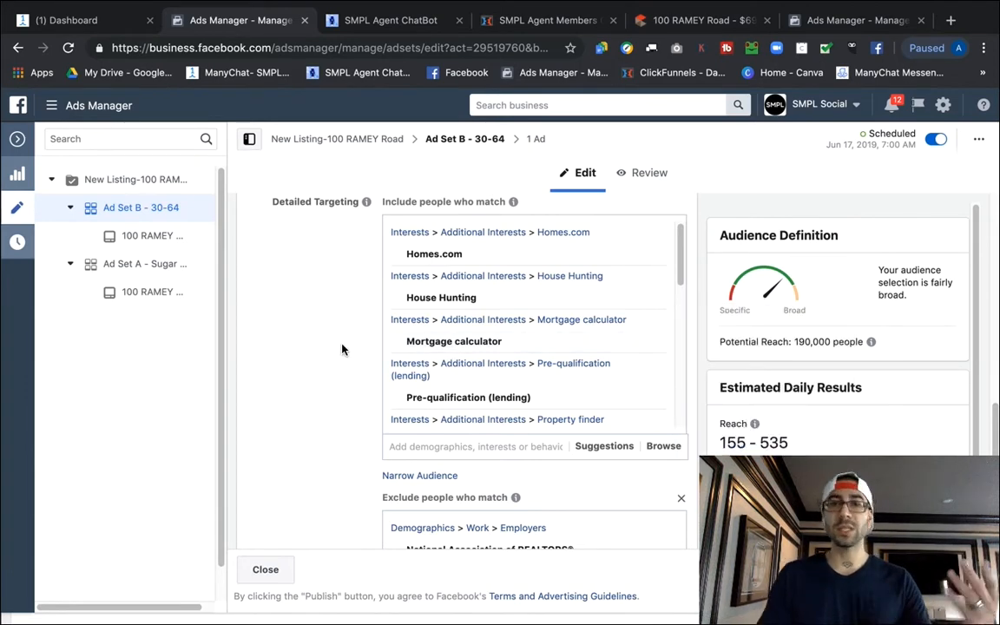
scroll(512, 347, "down", 1)
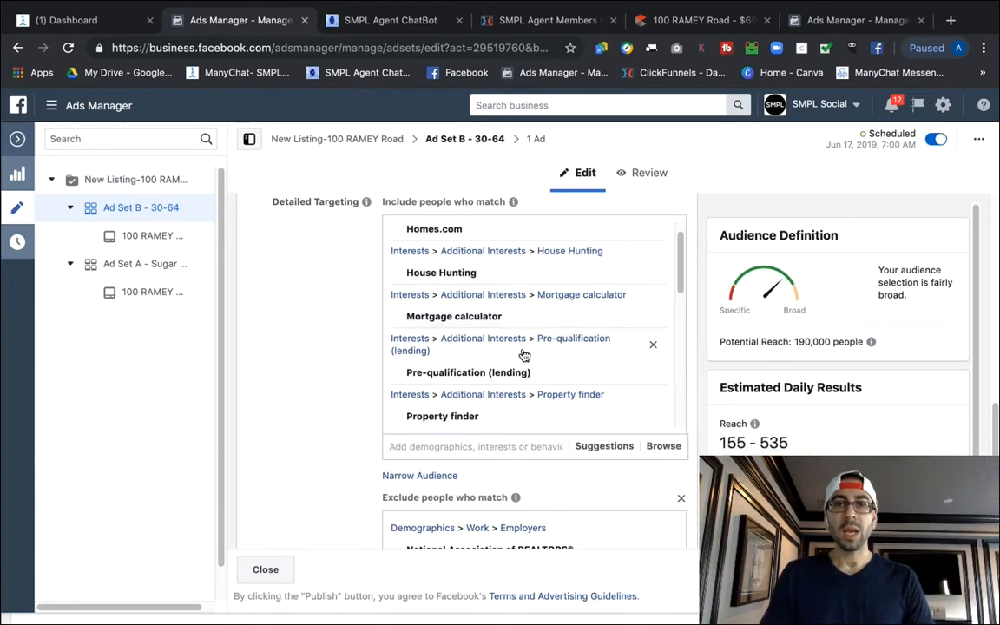
scroll(466, 364, "down", 1)
scroll(466, 364, "down", 5)
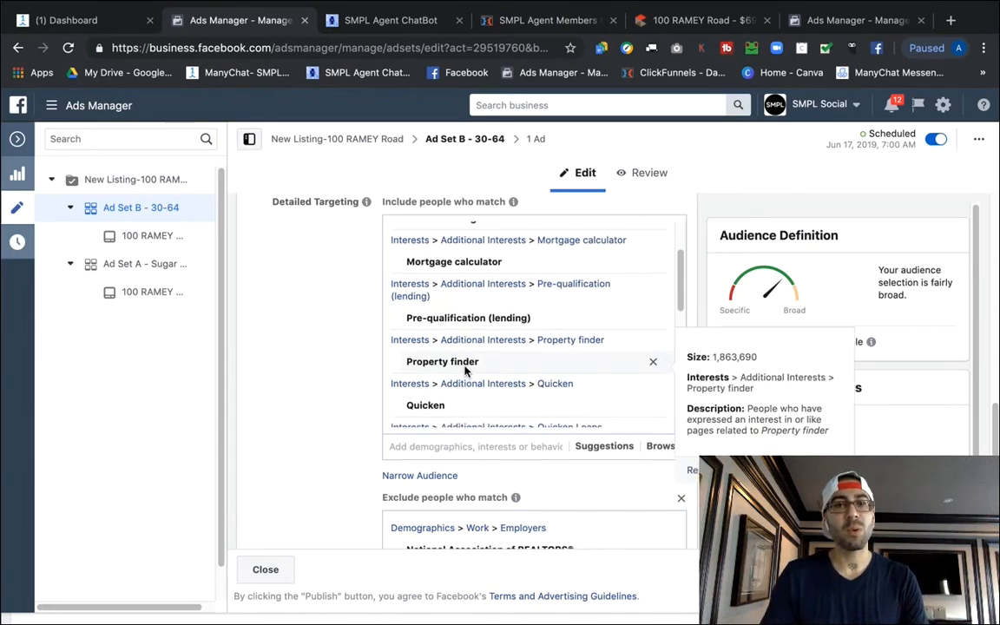
scroll(434, 348, "down", 1)
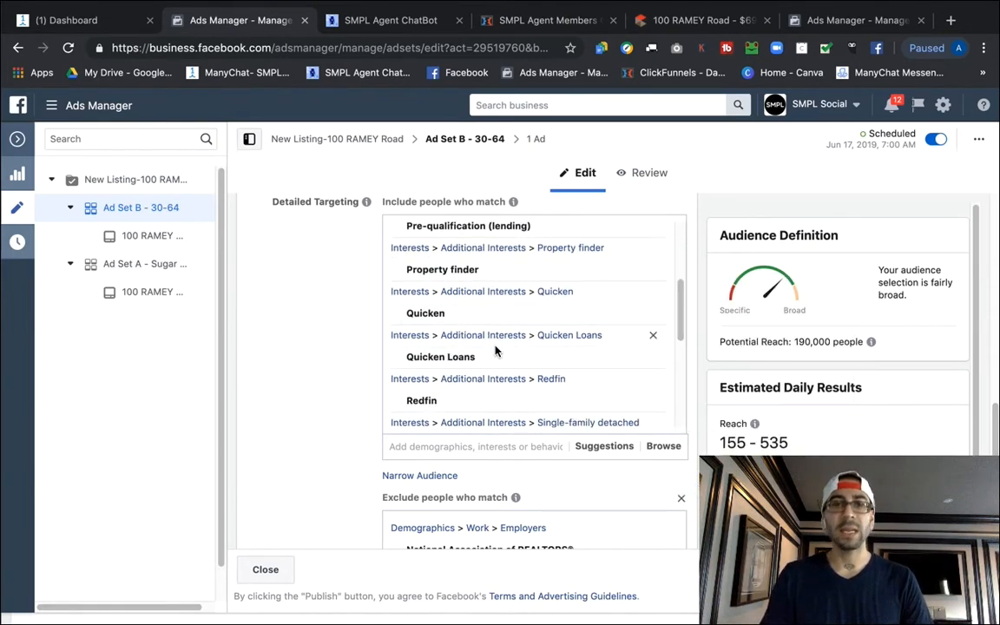
scroll(445, 321, "down", 2)
mouse_move(450, 322)
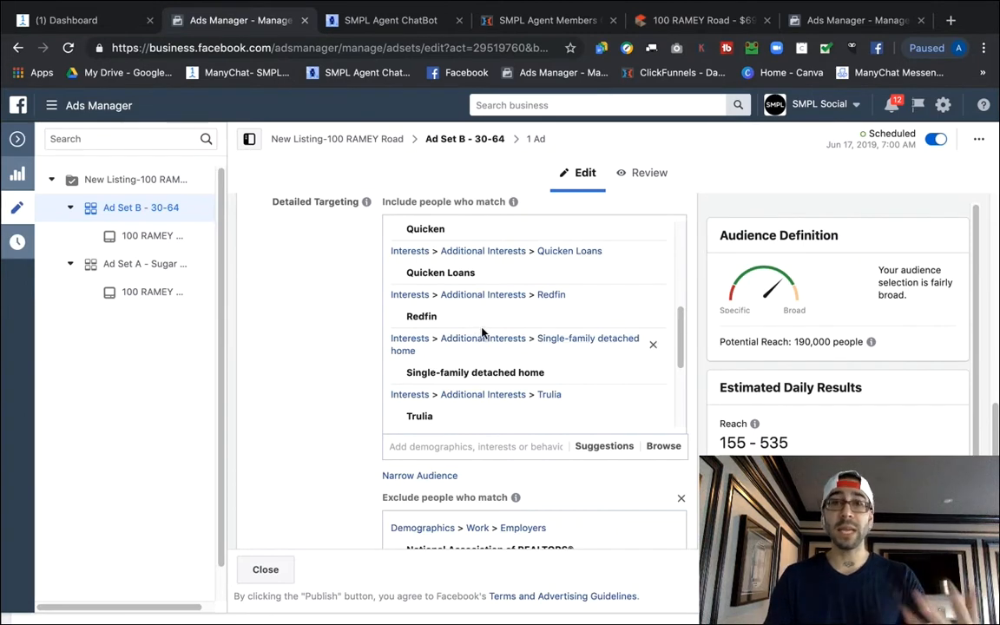
mouse_move(608, 275)
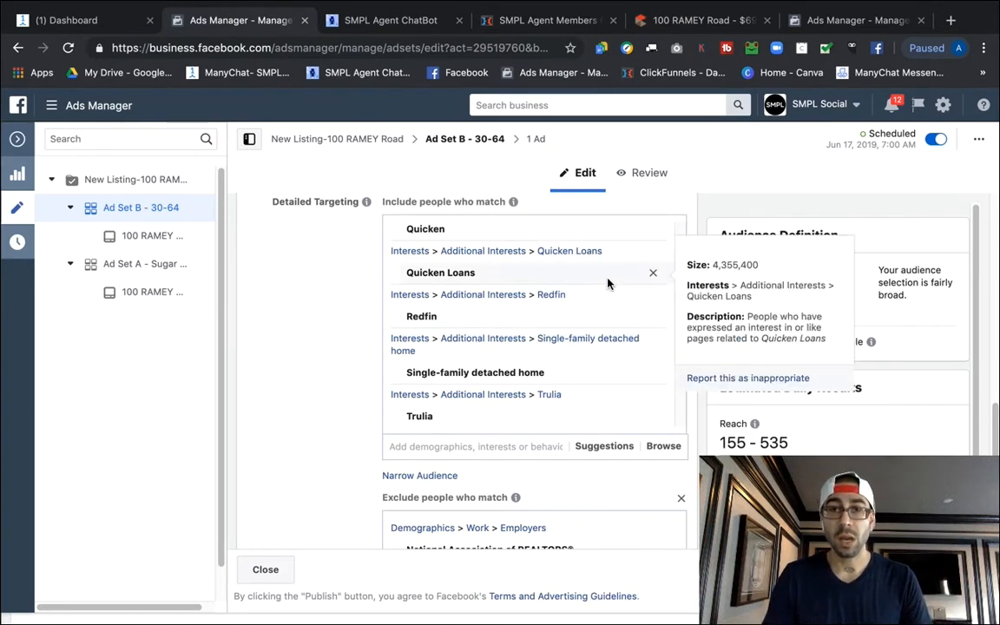
scroll(520, 295, "down", 2)
mouse_move(518, 266)
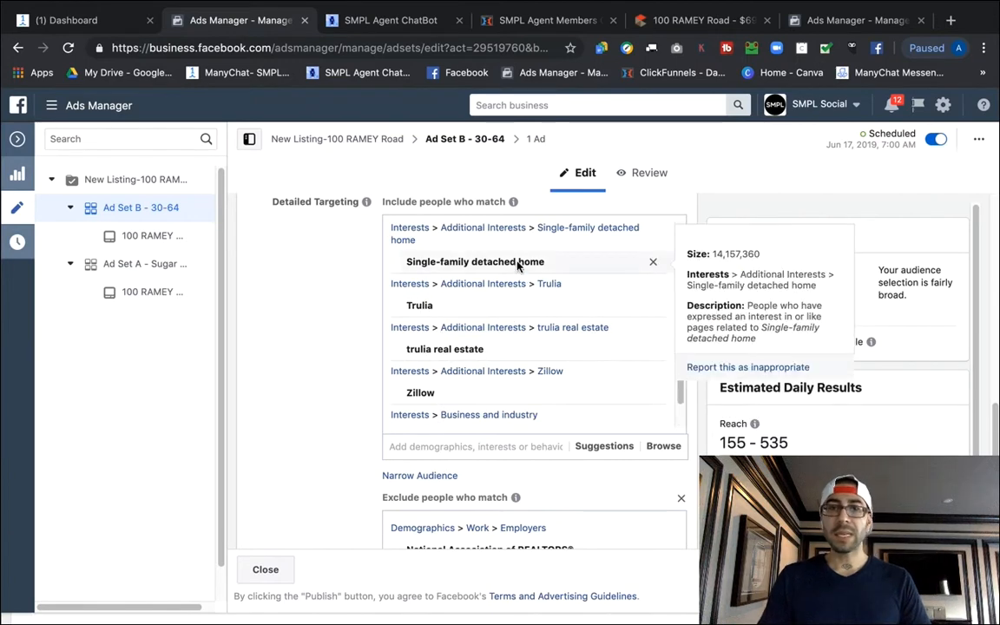
mouse_move(424, 310)
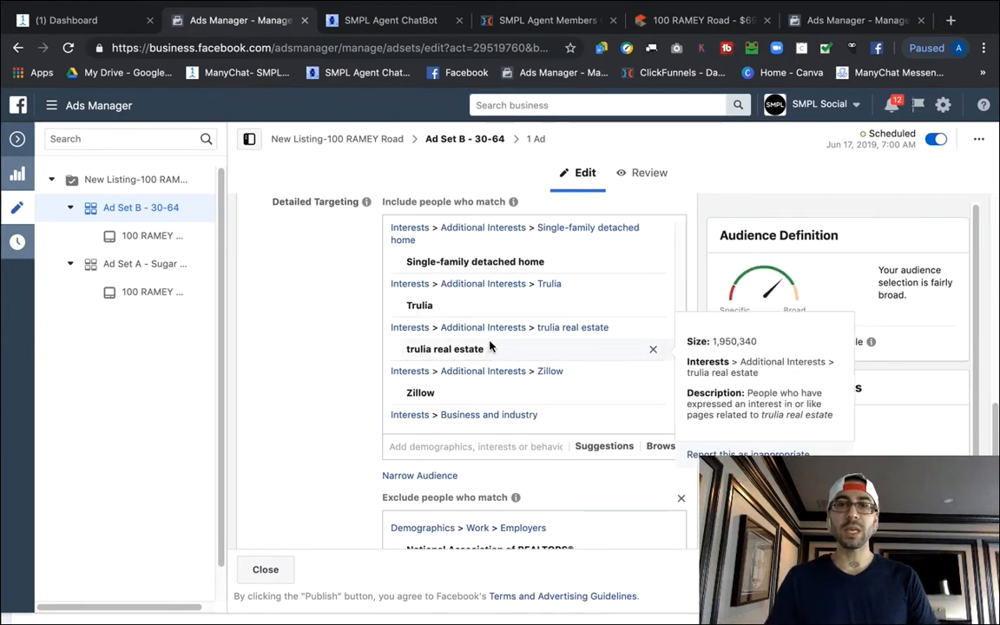
scroll(430, 347, "down", 4)
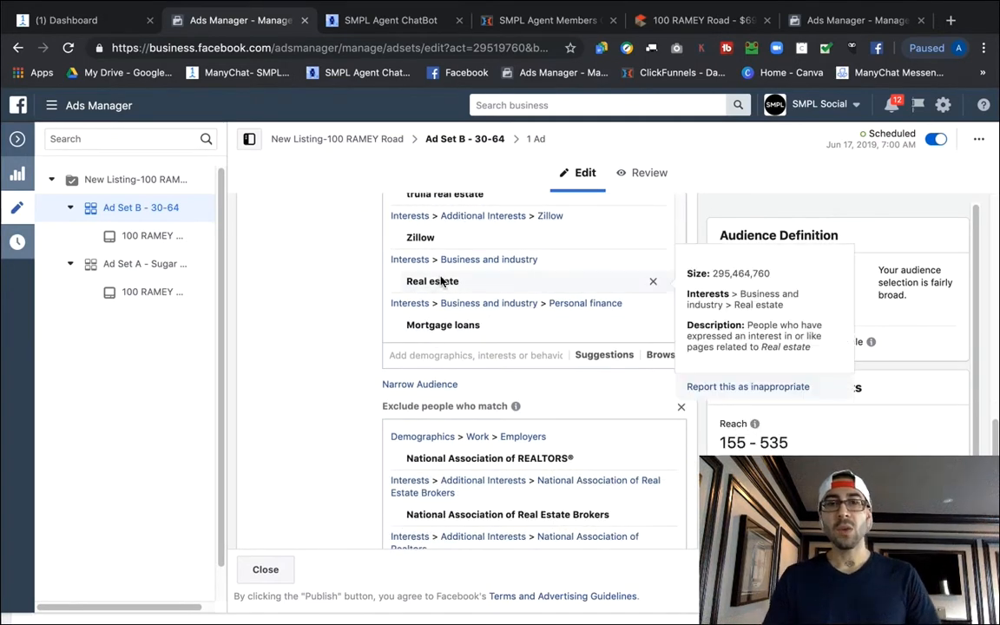
scroll(320, 338, "up", 4)
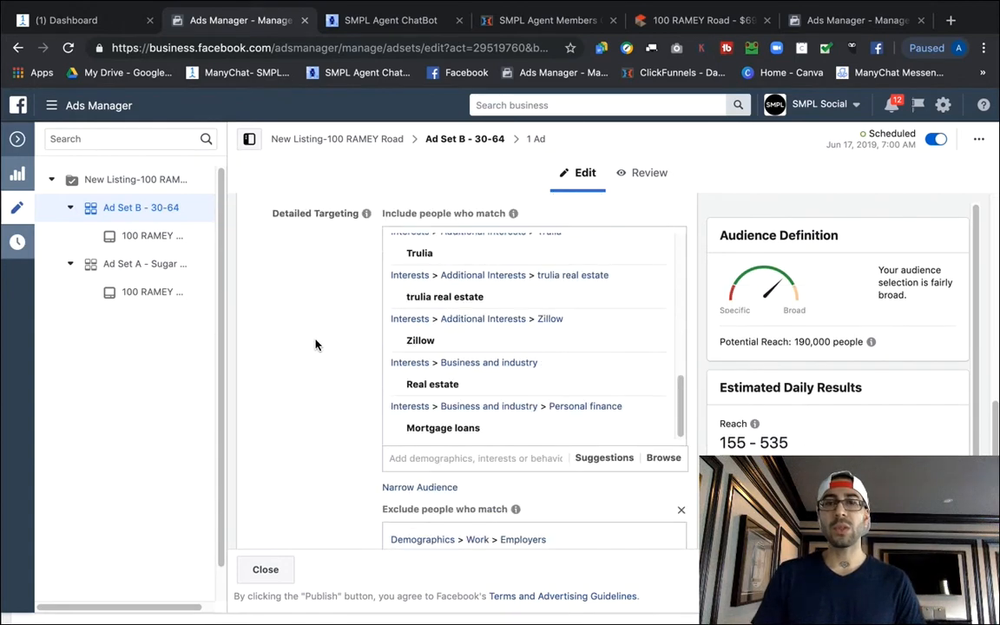
scroll(347, 386, "down", 3)
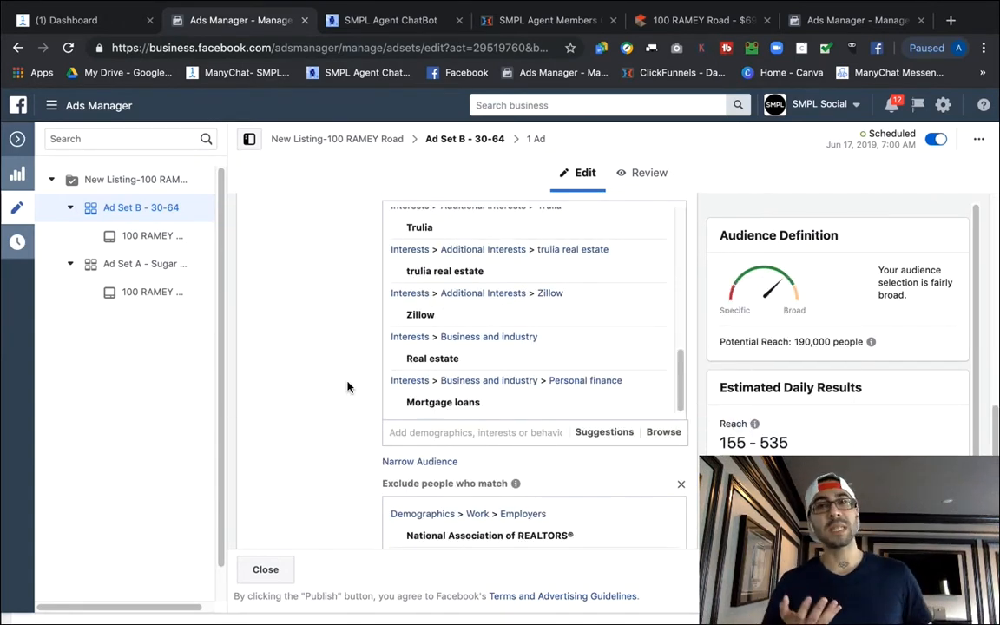
scroll(461, 354, "up", 6)
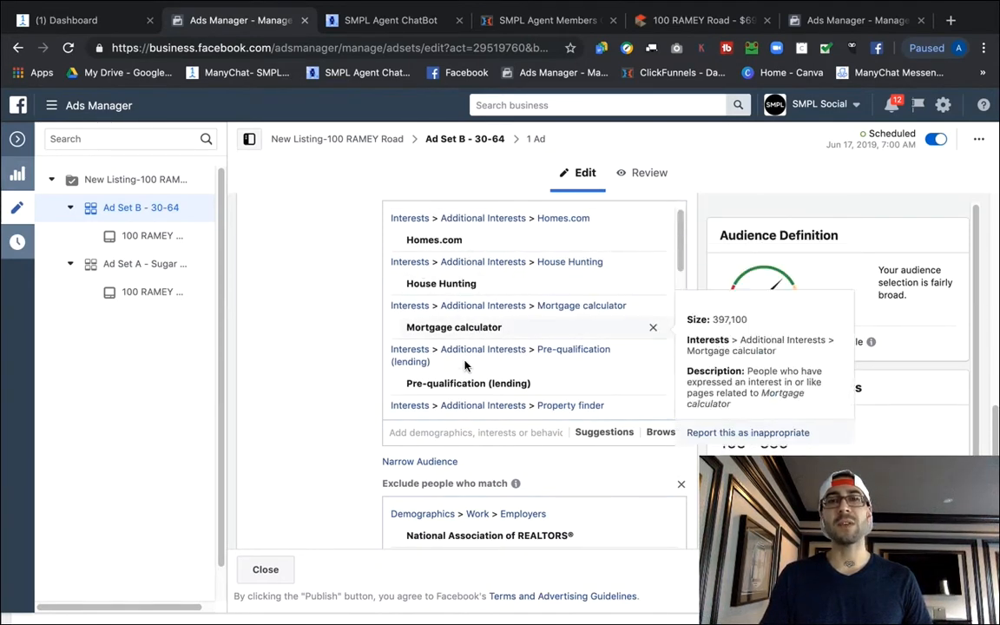
scroll(490, 308, "down", 4)
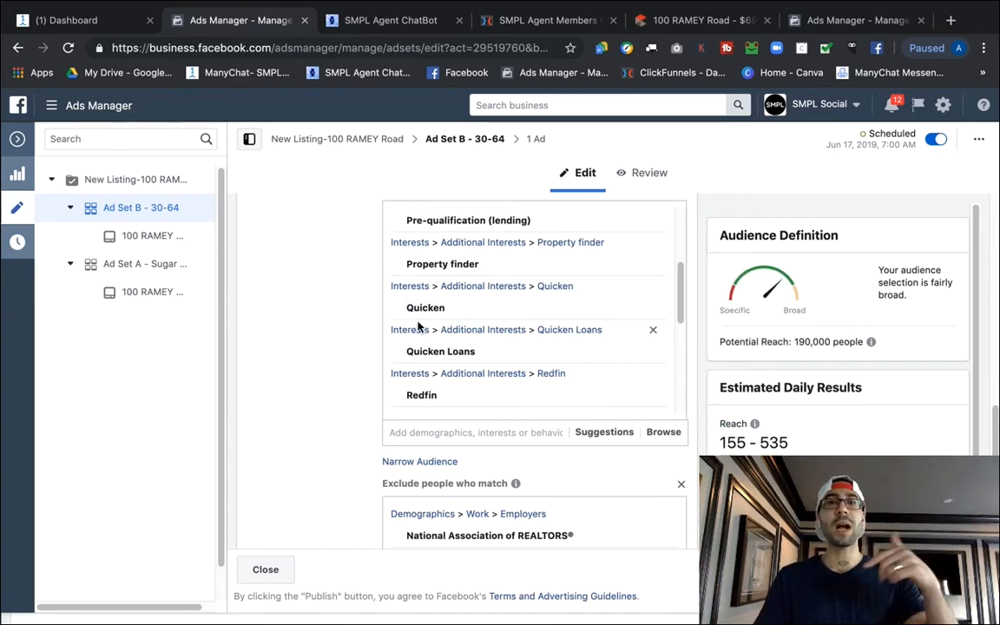
scroll(321, 340, "down", 3)
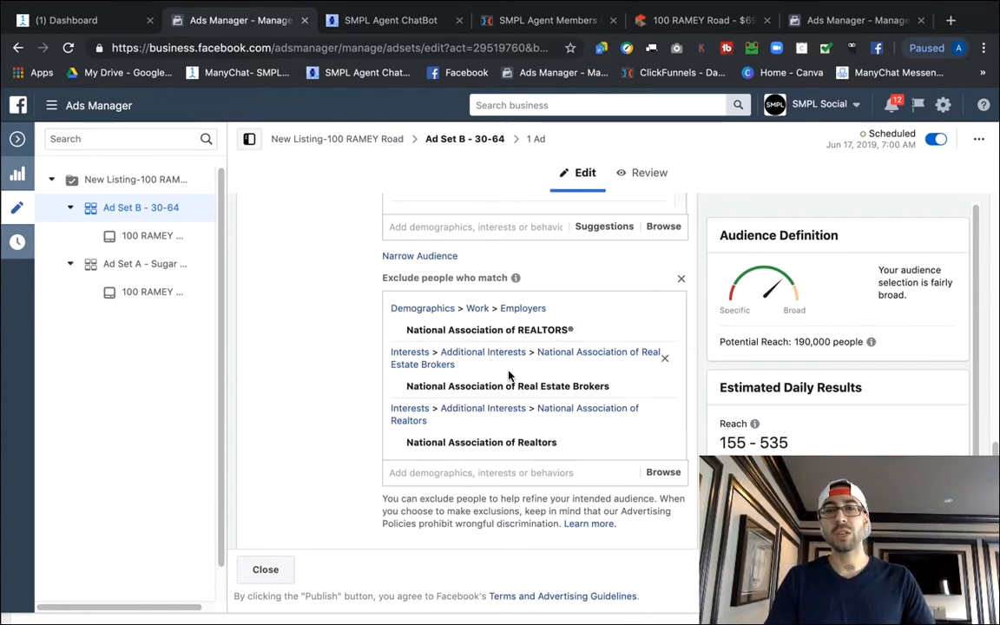
mouse_move(478, 396)
scroll(474, 395, "down", 1)
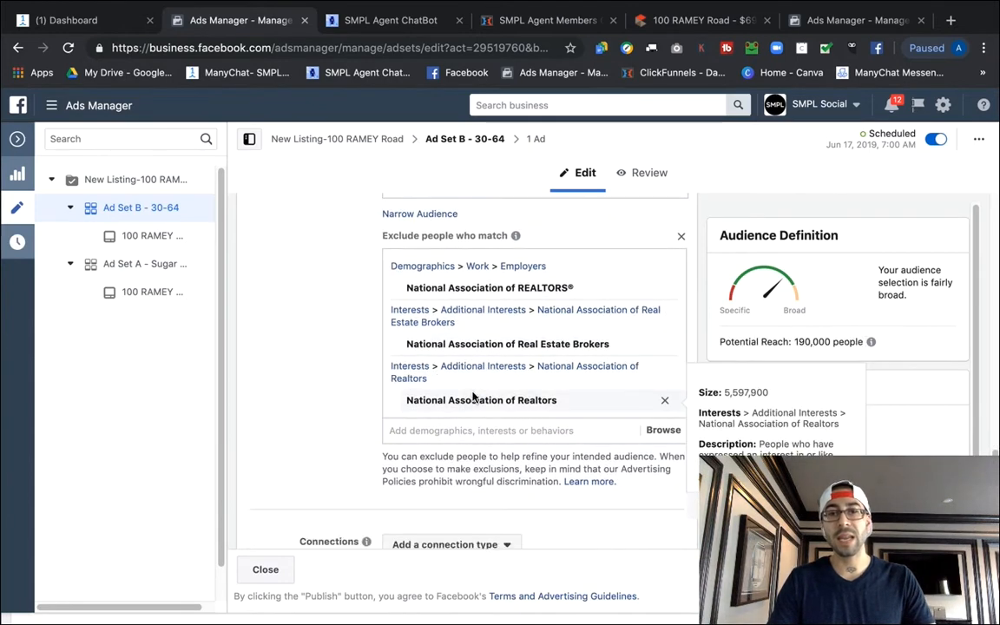
scroll(504, 387, "up", 2)
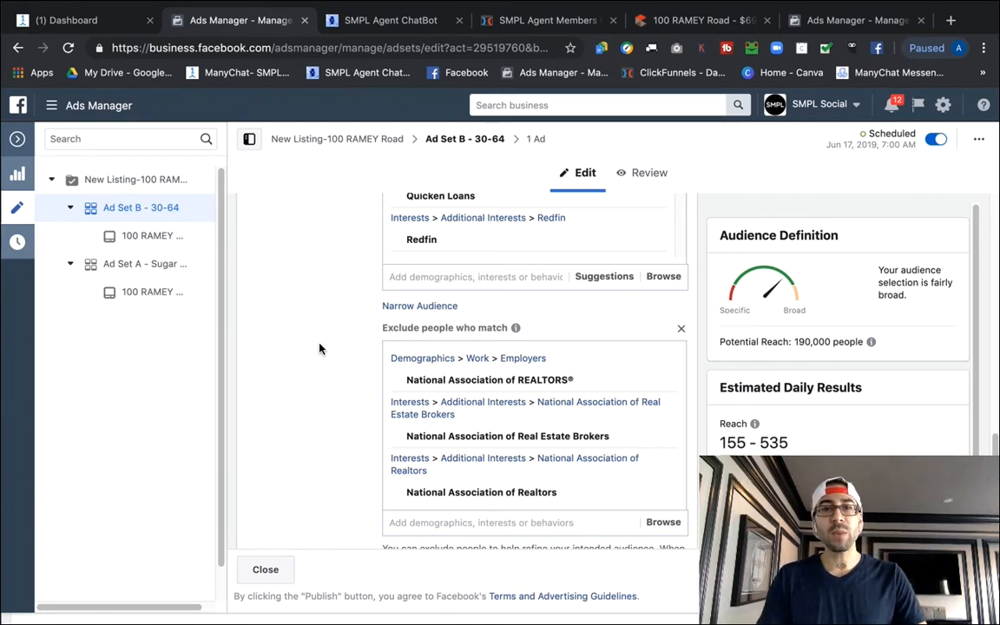
scroll(319, 347, "down", 3)
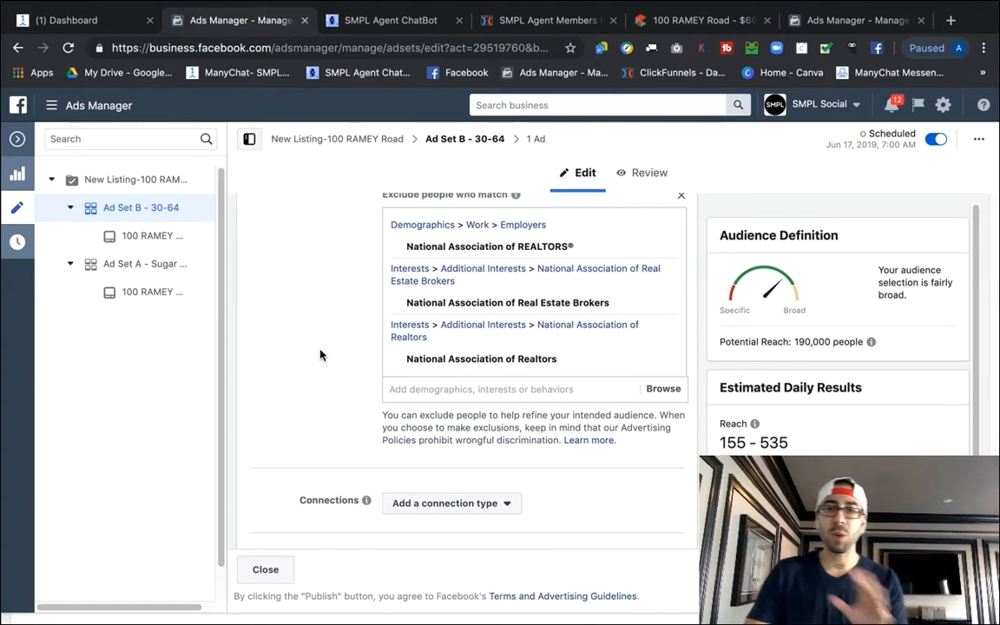
scroll(326, 337, "down", 2)
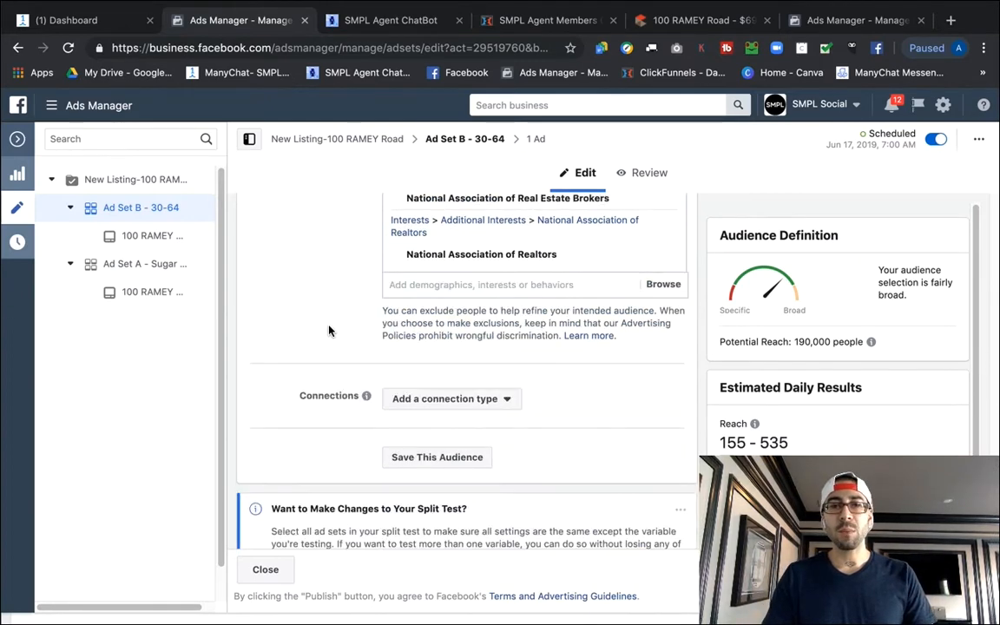
scroll(330, 290, "down", 1)
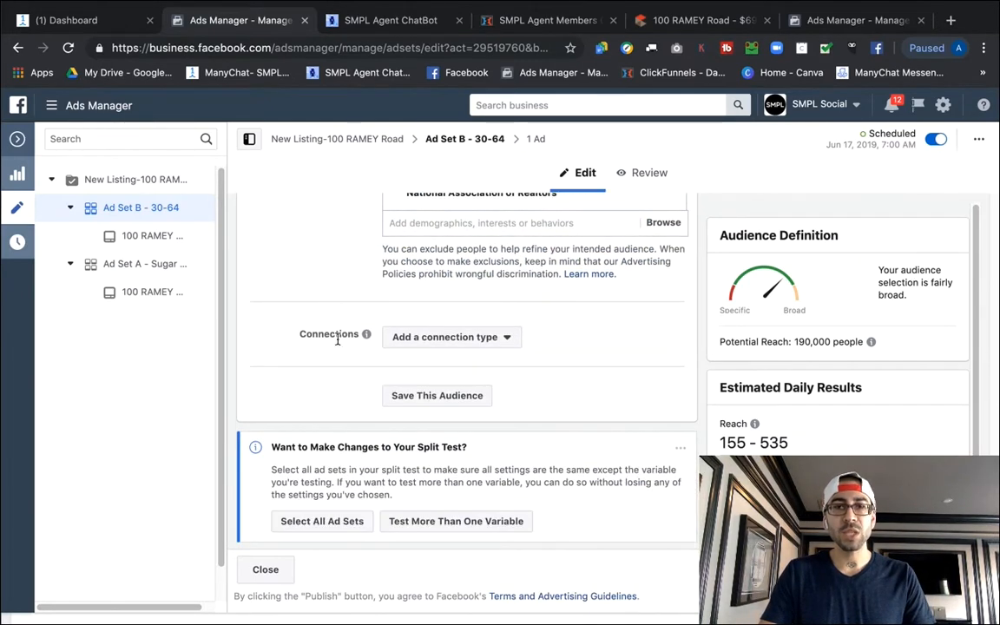
mouse_move(366, 363)
scroll(398, 295, "up", 15)
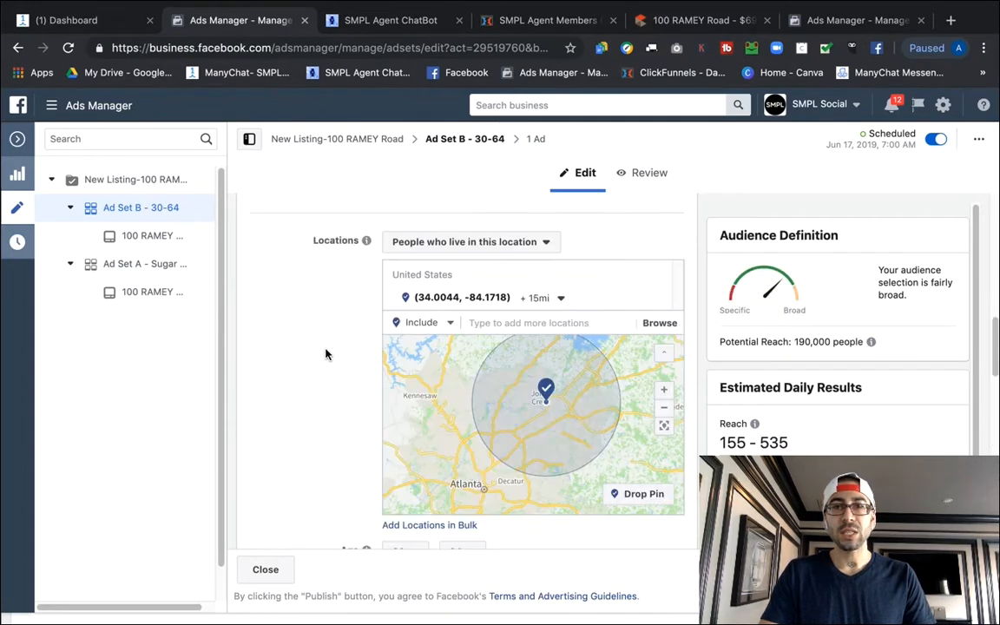
scroll(316, 360, "up", 2)
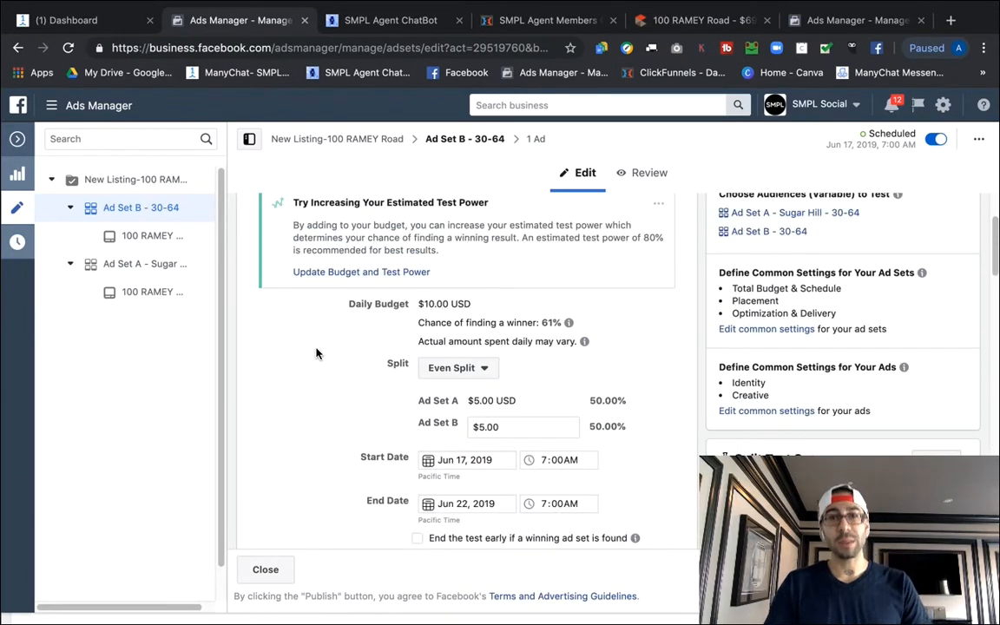
scroll(316, 352, "up", 2)
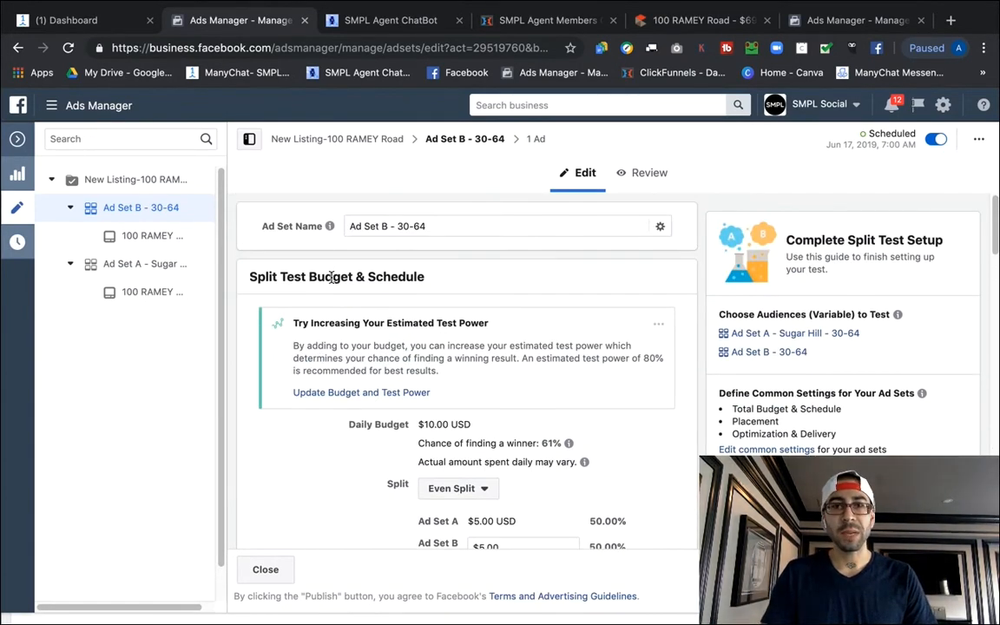
scroll(331, 277, "down", 2)
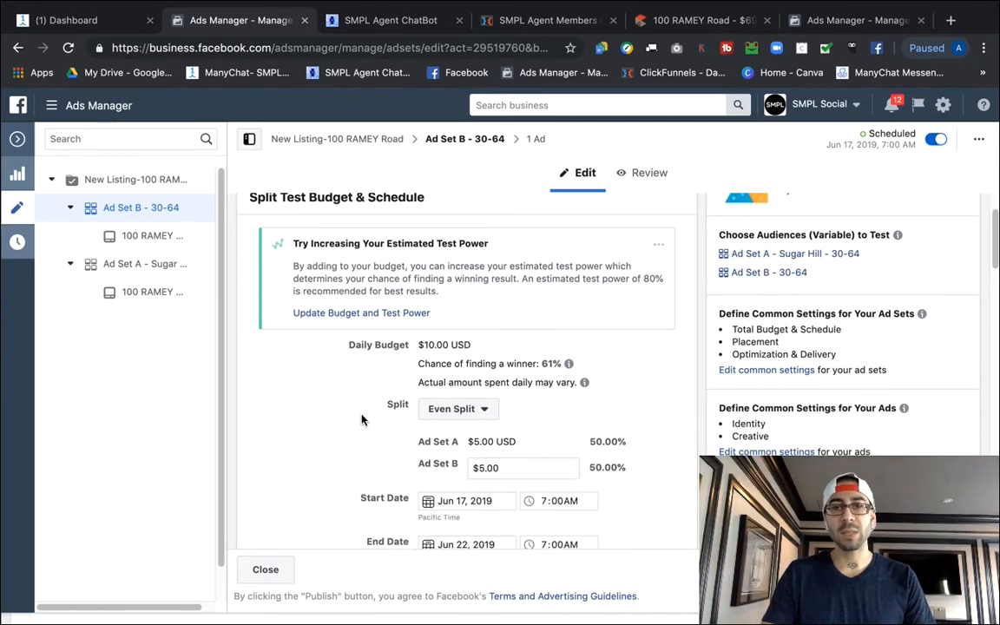
scroll(364, 417, "down", 2)
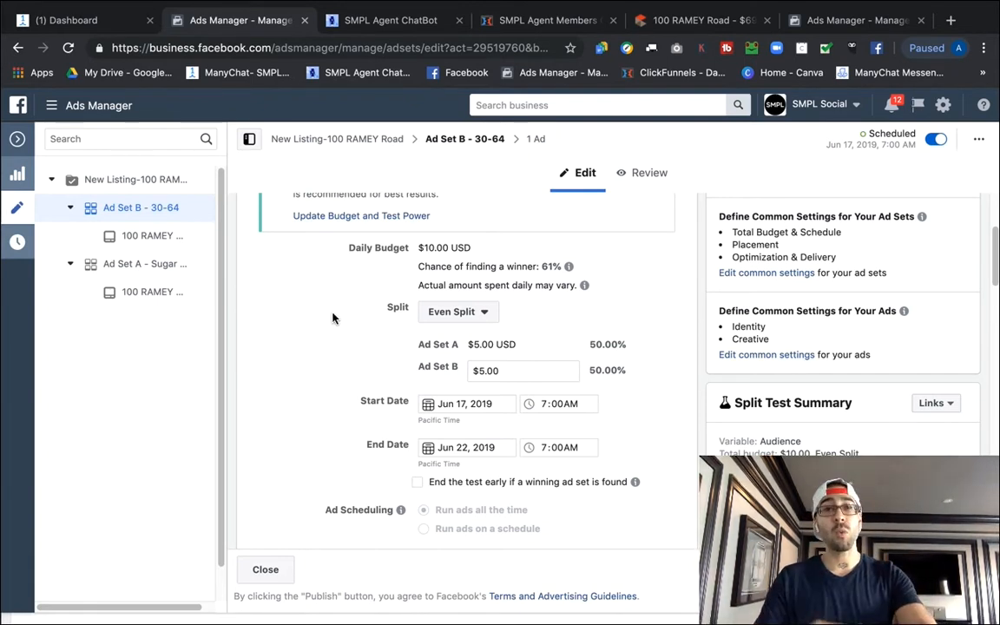
left_click(144, 236)
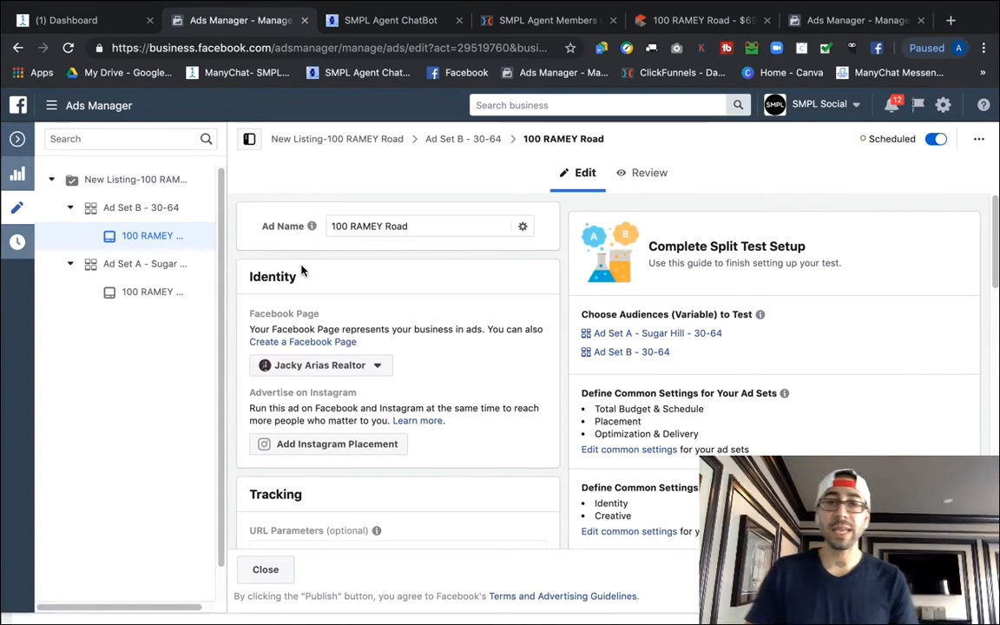
Scroll through the ad's Tracking settings and Mobile News Feed preview ending in 'See All The Photos Now!'.
scroll(309, 264, "down", 1)
scroll(405, 270, "down", 5)
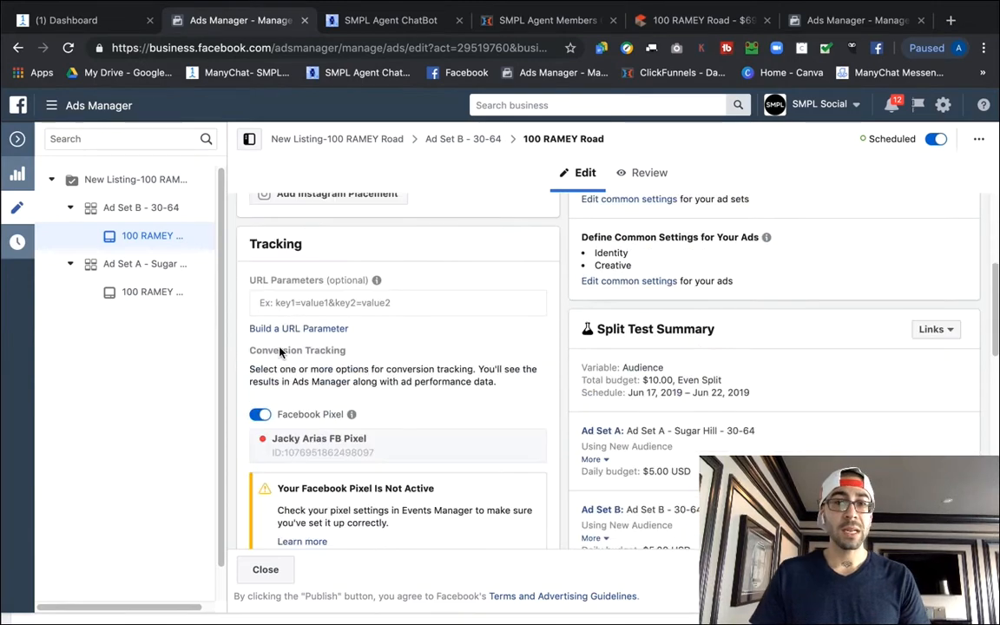
scroll(448, 351, "down", 10)
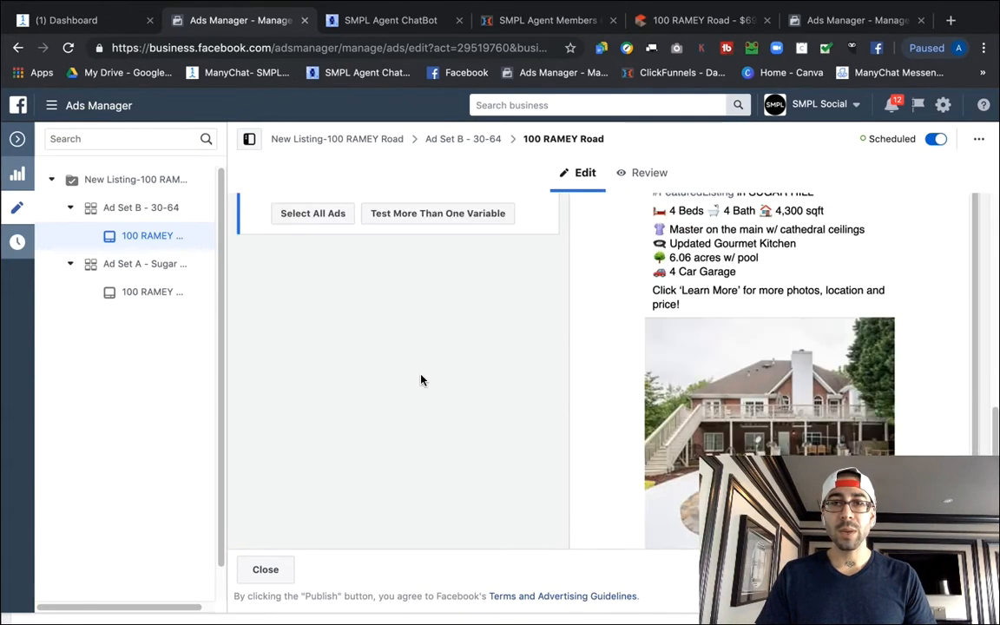
scroll(460, 404, "down", 2)
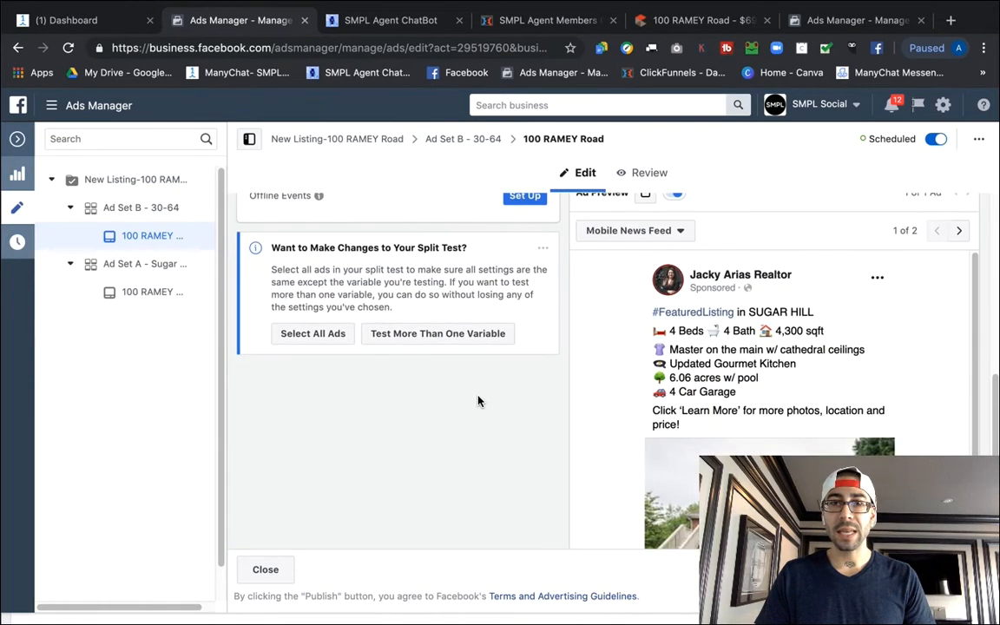
scroll(608, 356, "down", 5)
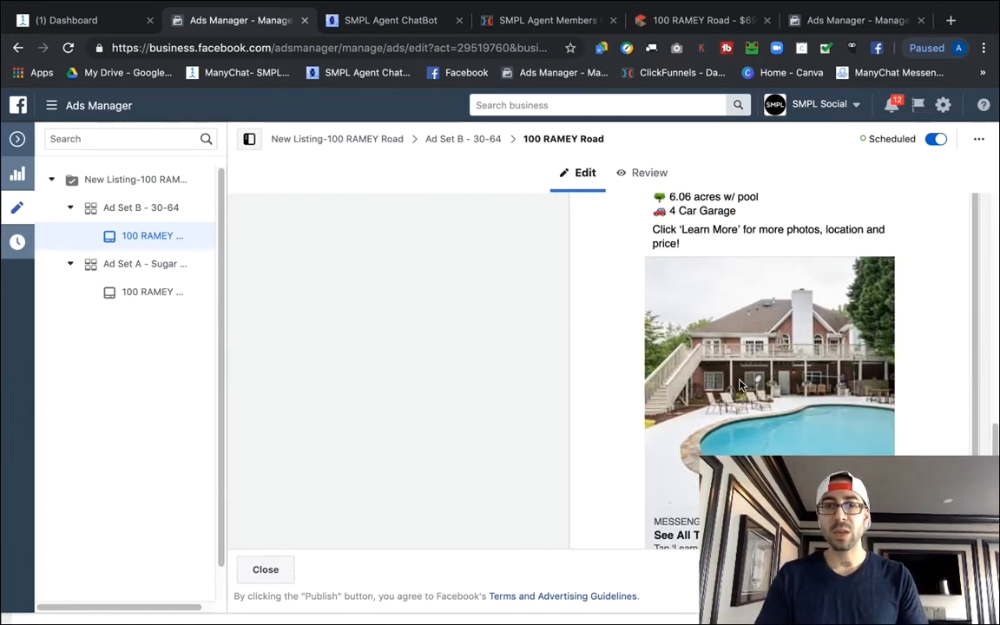
scroll(615, 383, "up", 5)
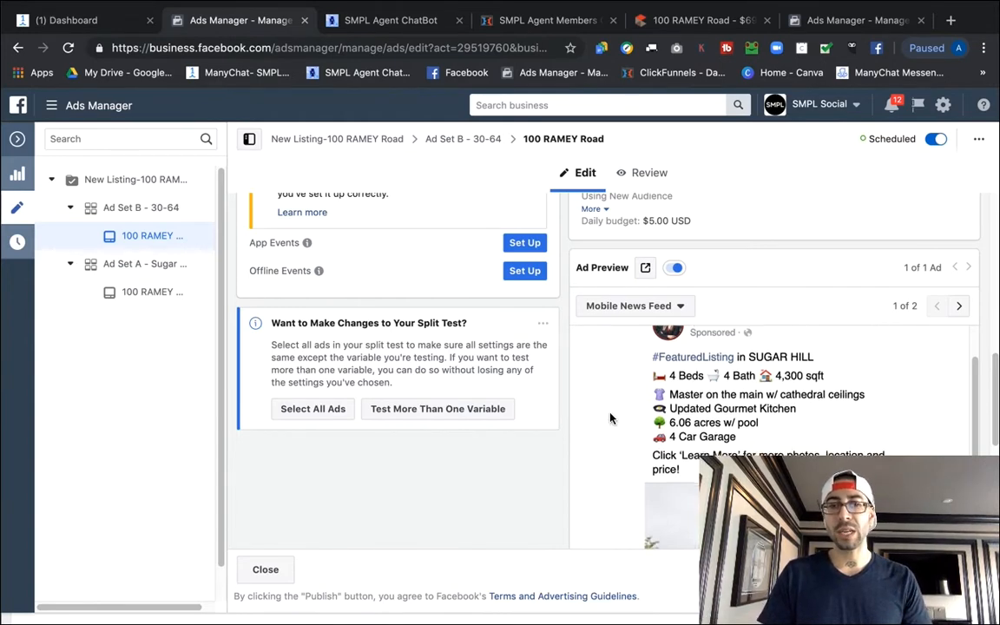
scroll(608, 421, "down", 2)
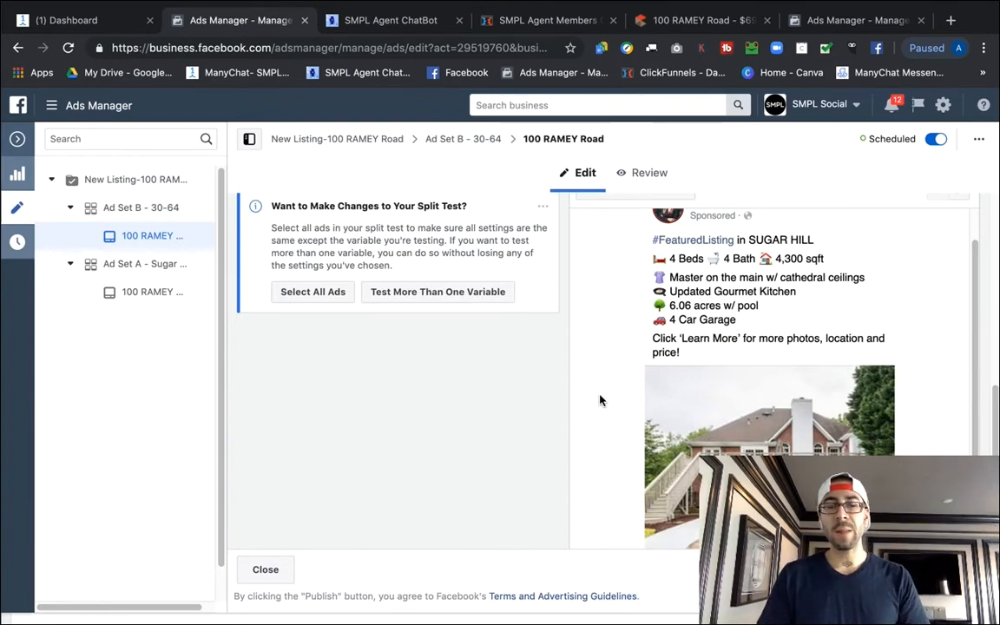
scroll(604, 399, "down", 3)
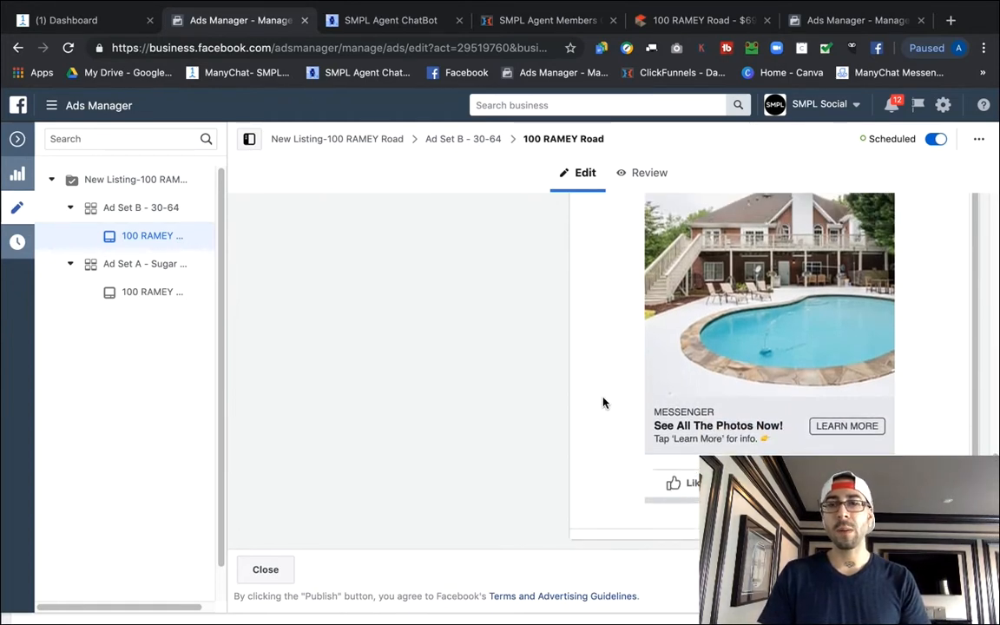
scroll(605, 401, "up", 3)
scroll(605, 401, "up", 5)
scroll(664, 399, "down", 5)
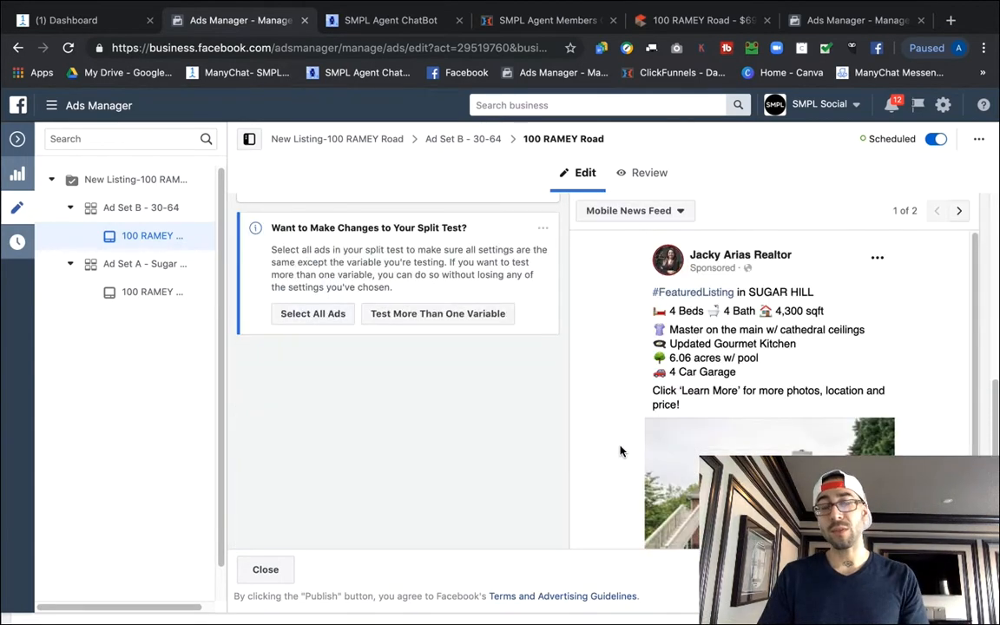
scroll(618, 452, "down", 1)
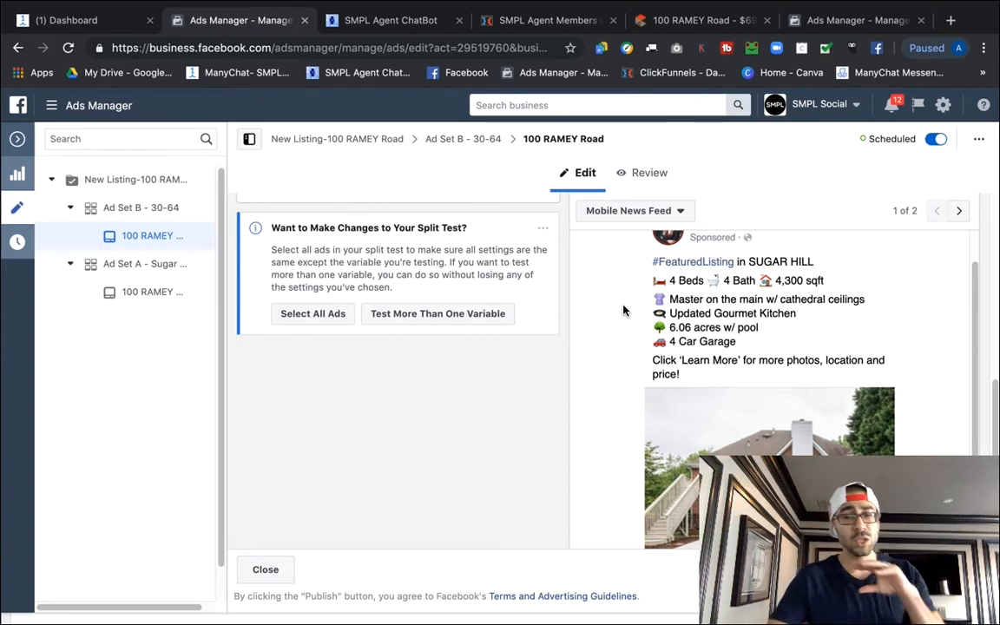
scroll(703, 382, "down", 5)
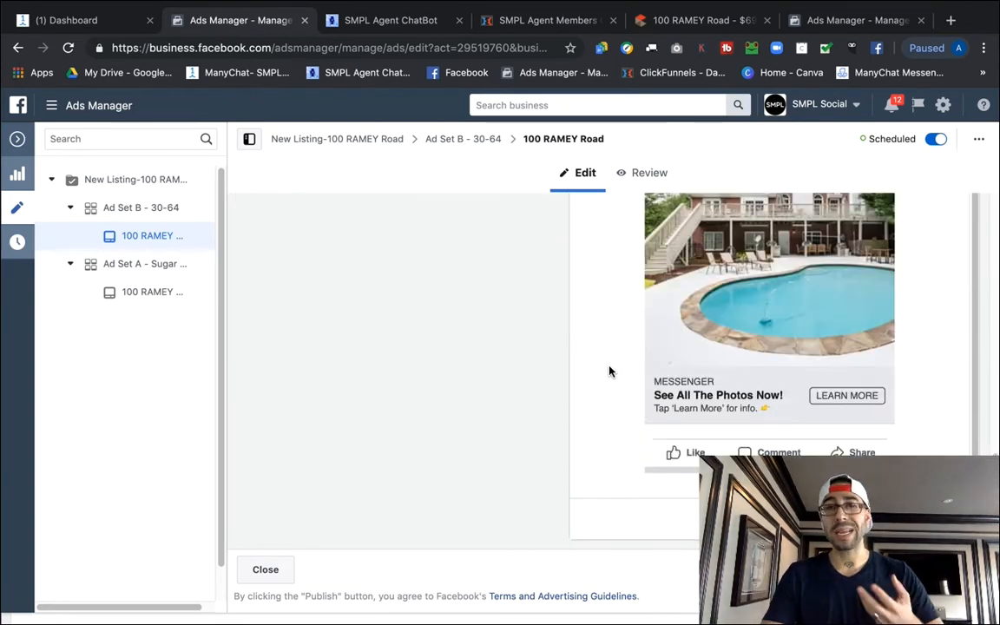
scroll(609, 372, "up", 1)
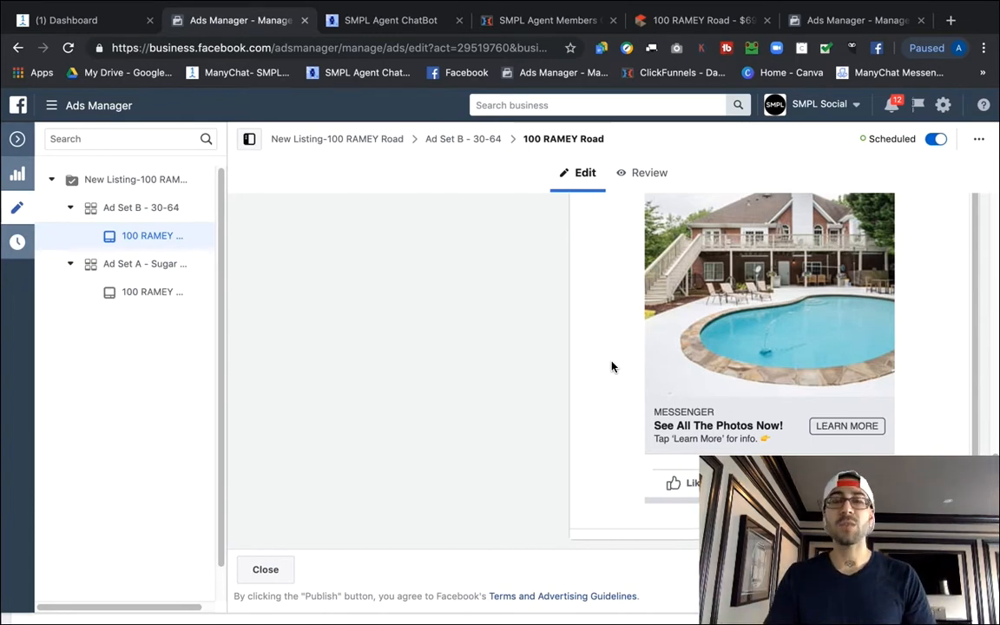
scroll(609, 395, "up", 3)
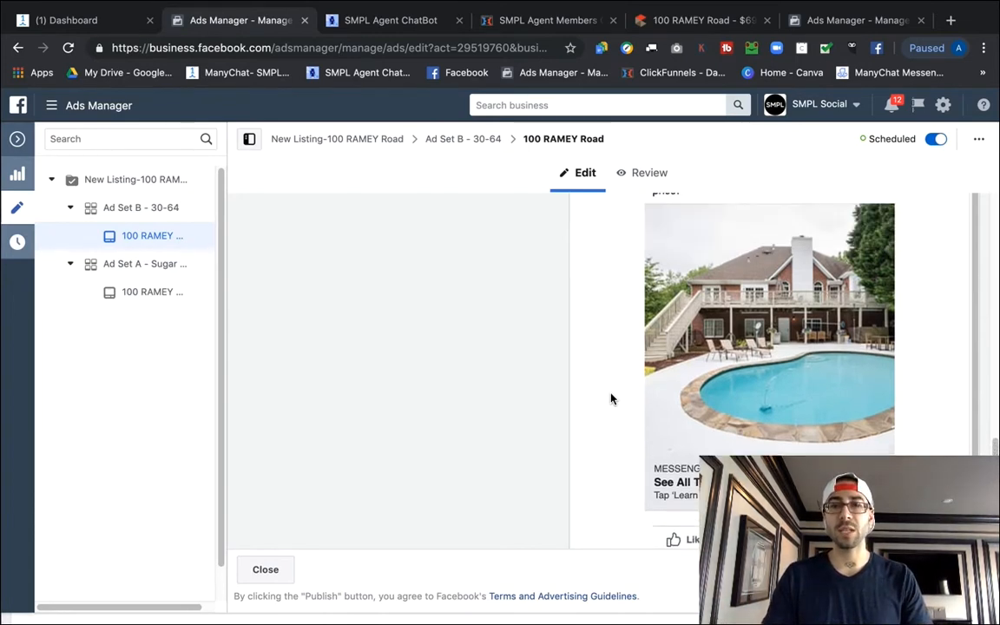
scroll(607, 406, "down", 2)
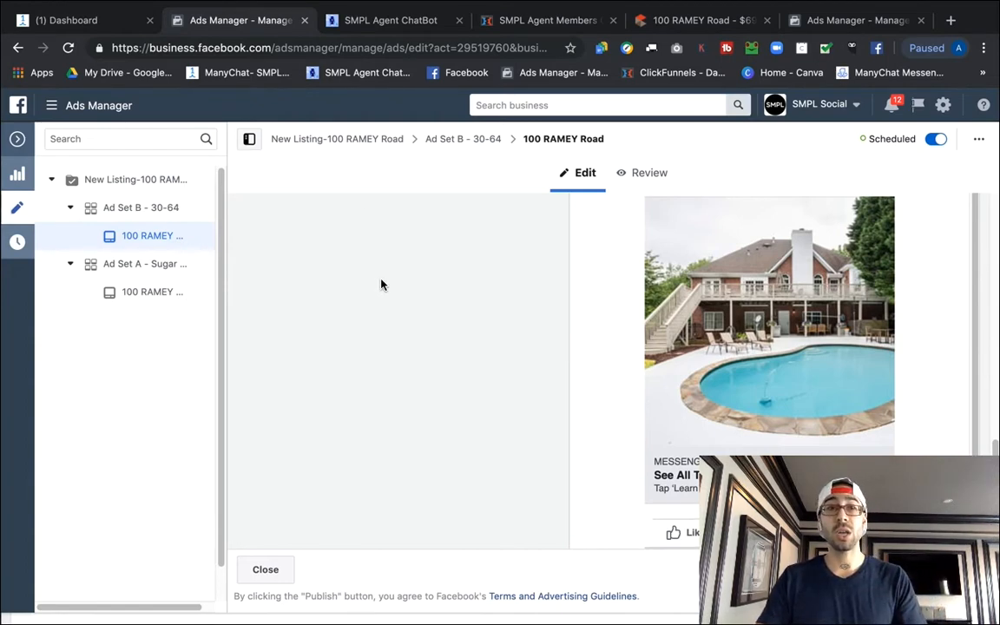
scroll(860, 400, "down", 2)
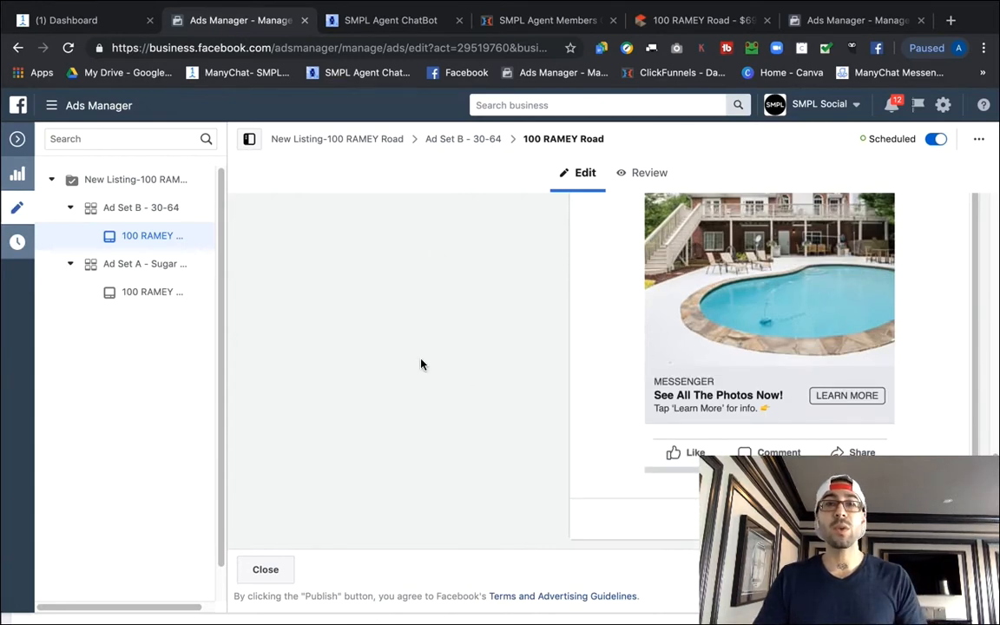
Switch the ManyChat dashboard from the SMPL Agent bot to the realtor's page bot.
left_click(87, 22)
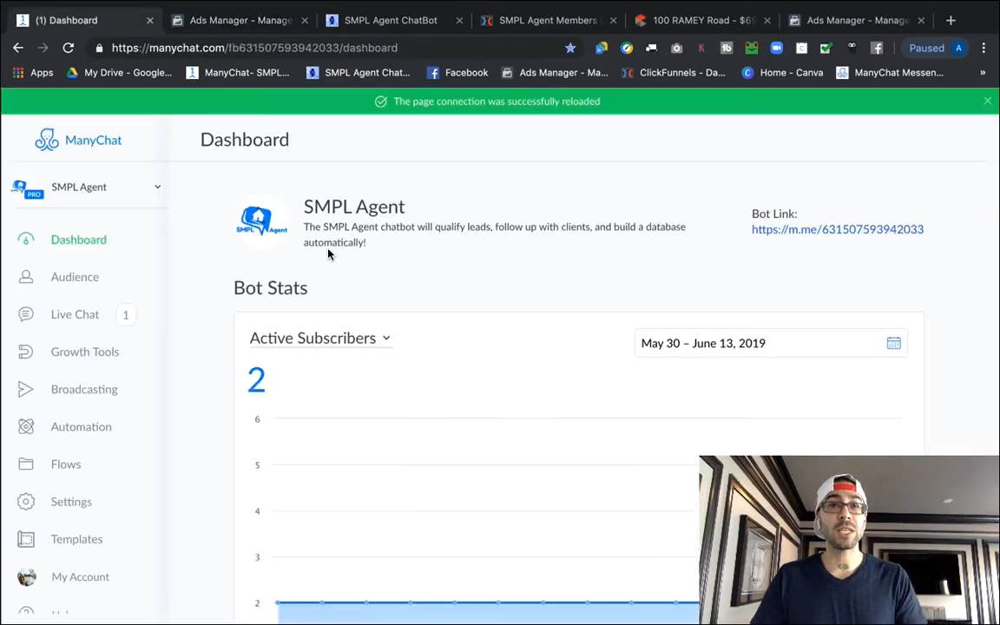
left_click(130, 178)
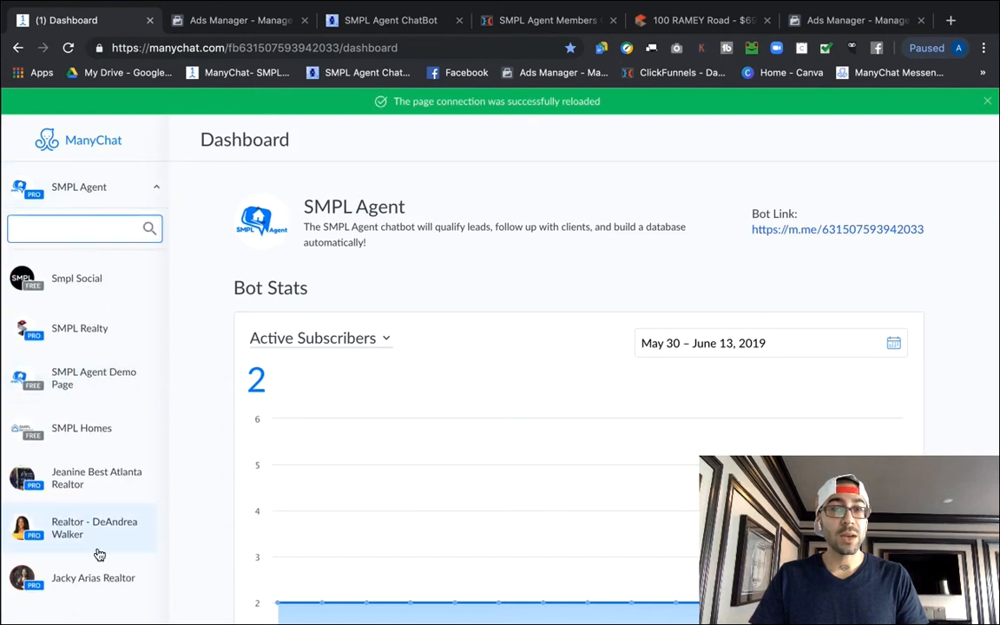
left_click(101, 583)
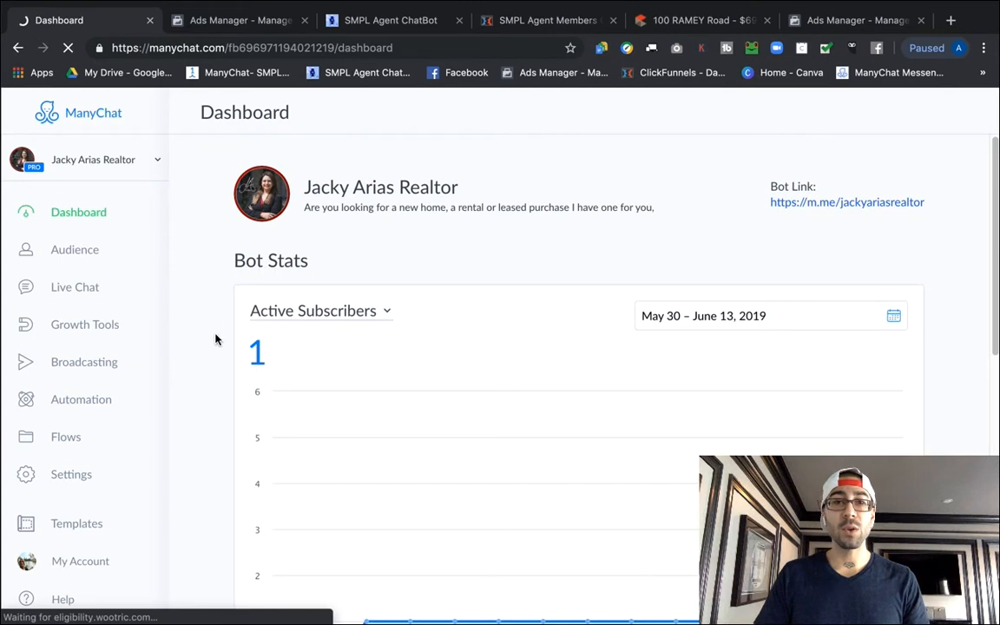
Navigate Flows through SMPL Agent Bot Pro 1.3 > SMPL Agent Bot Pro > Advertising Flows > New Listing.
left_click(70, 441)
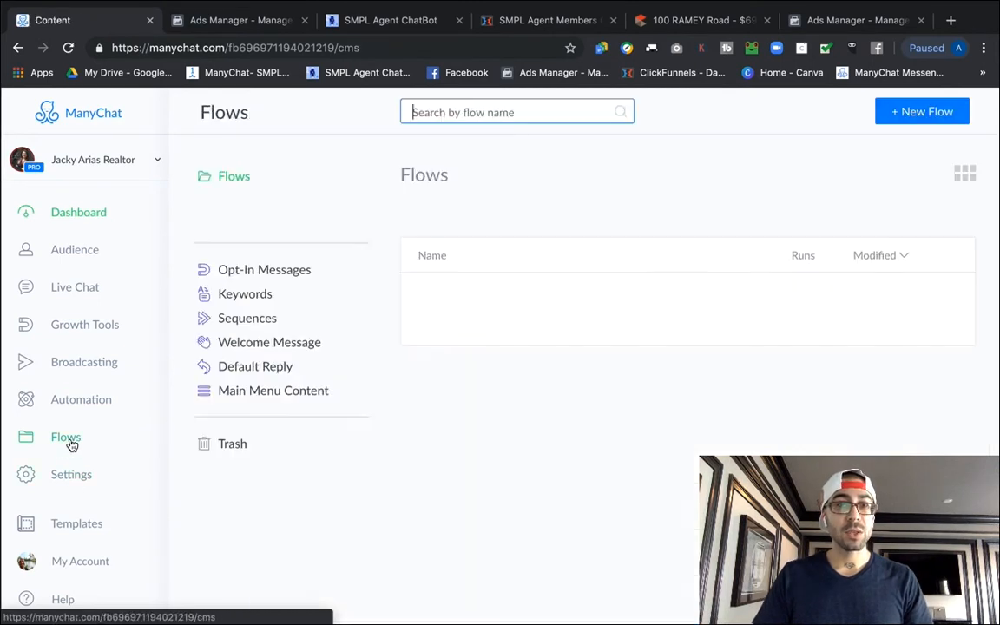
left_click(512, 214)
left_click(505, 231)
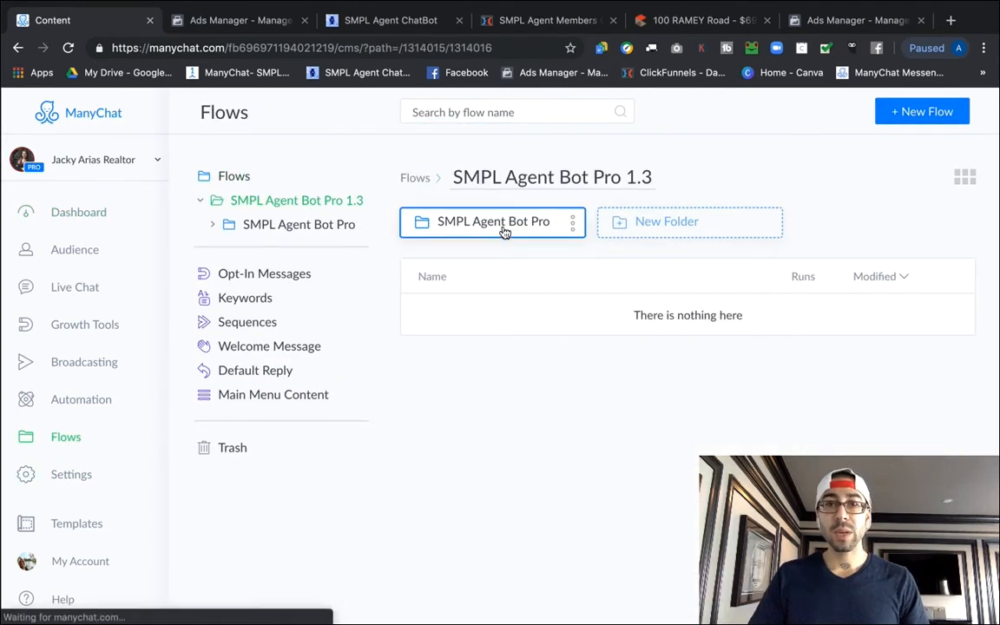
left_click(500, 229)
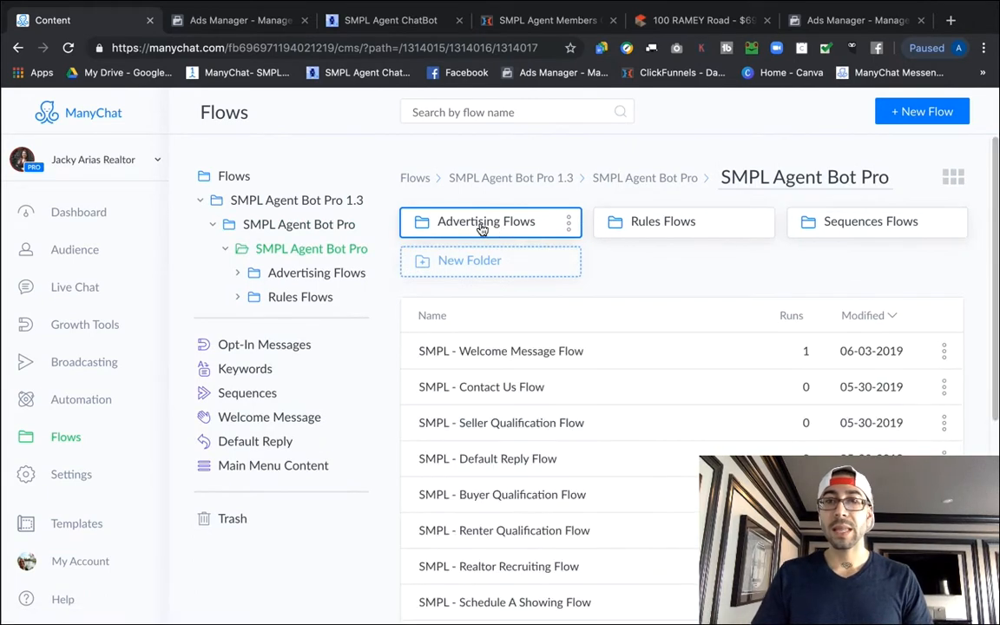
left_click(482, 223)
left_click(869, 224)
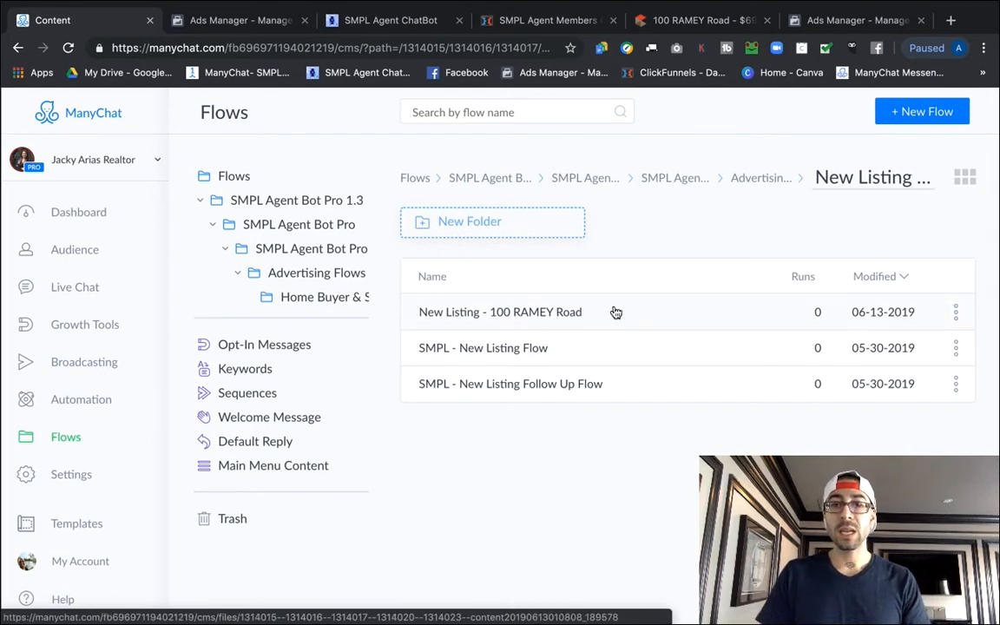
left_click(556, 318)
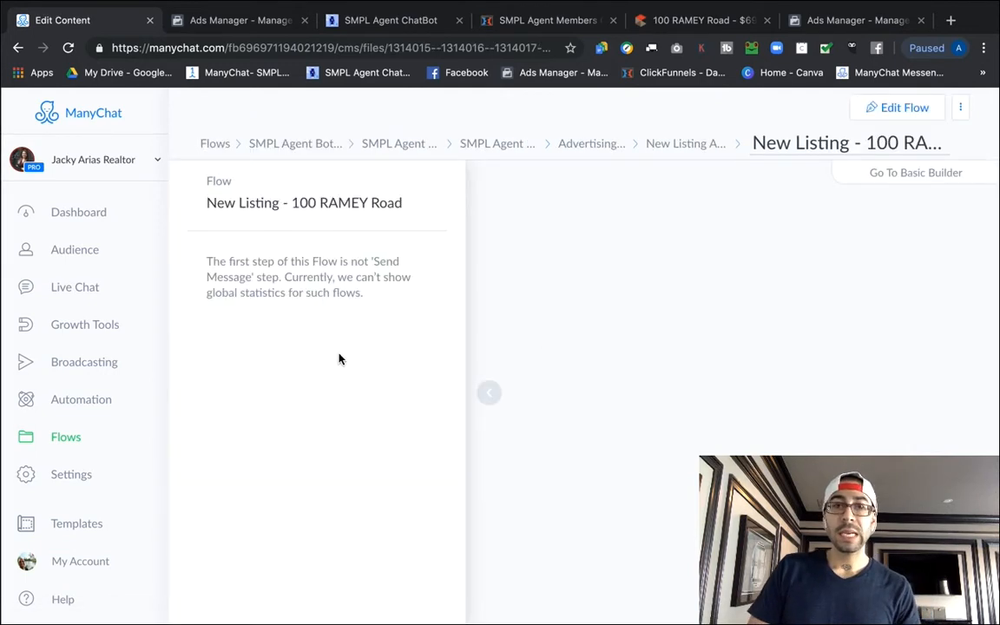
left_click(492, 404)
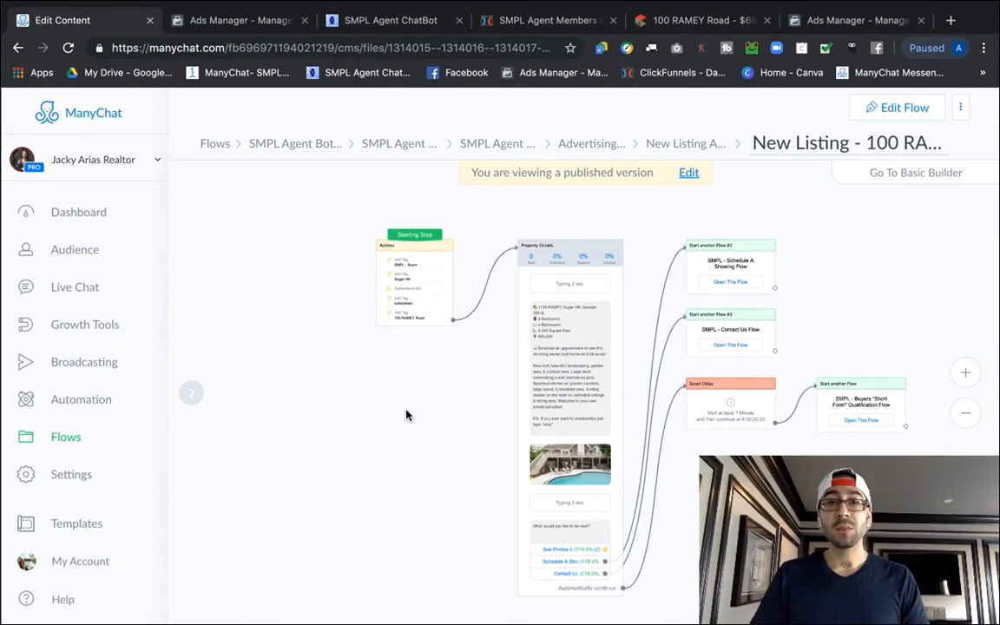
scroll(350, 297, "up", 5)
scroll(333, 320, "down", 5)
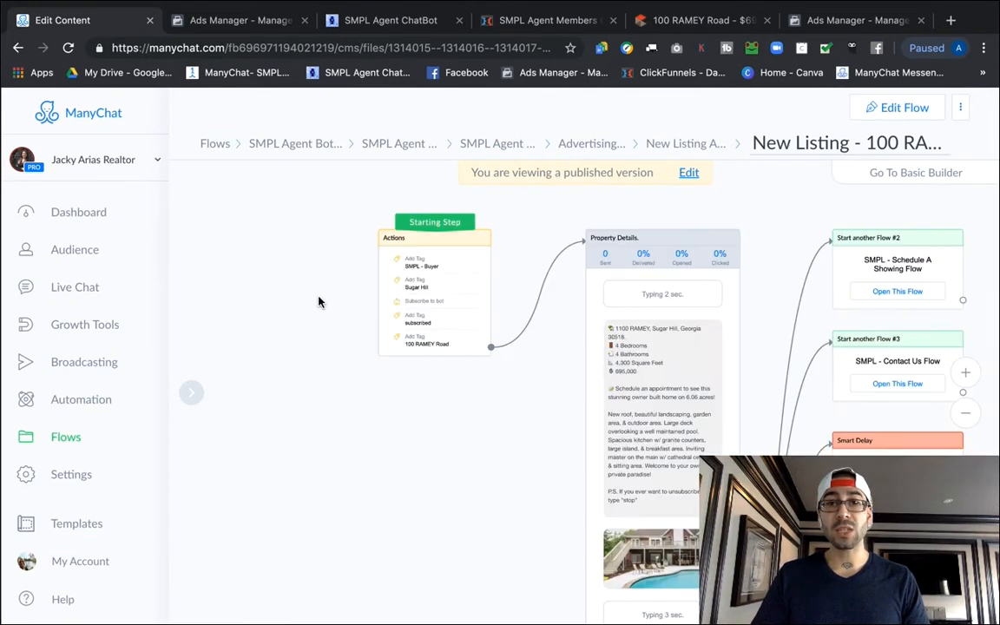
scroll(320, 300, "up", 3)
scroll(326, 337, "up", 1)
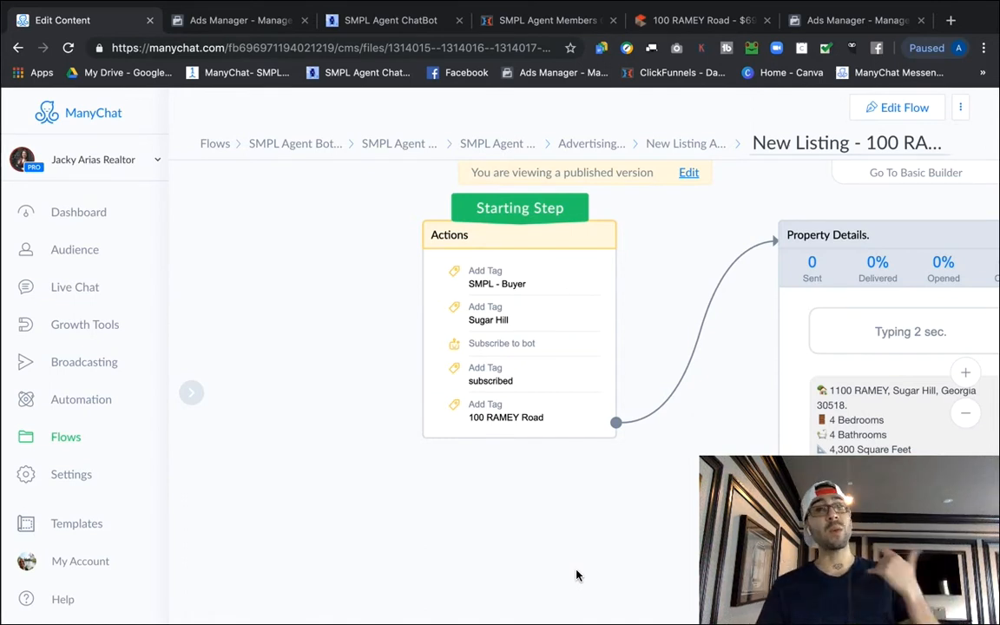
scroll(665, 530, "down", 1)
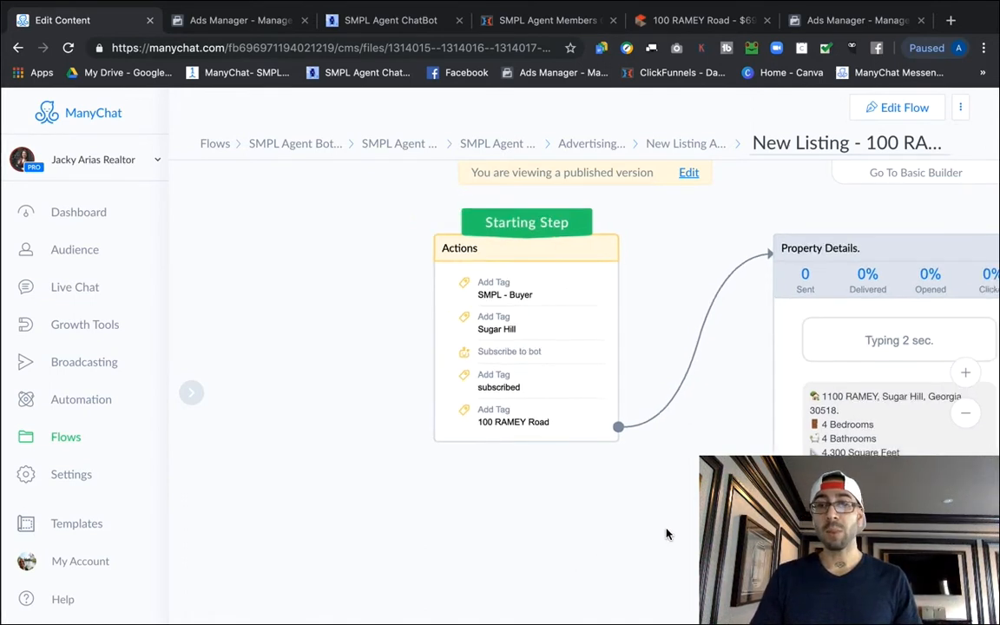
scroll(446, 462, "right", 5)
scroll(446, 462, "down", 2)
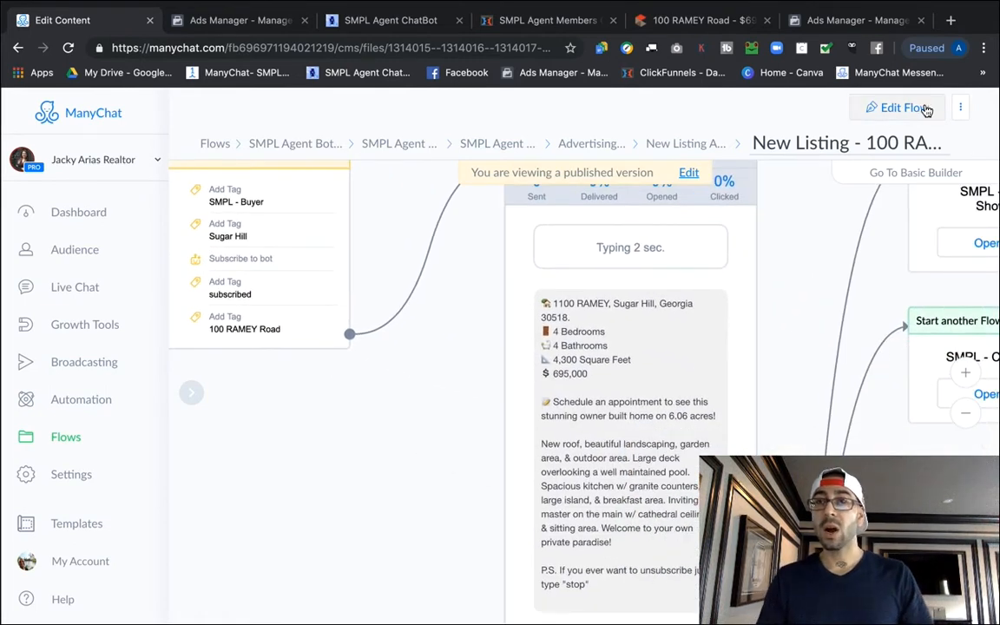
Put the flow into edit mode, send its preview to Messenger, and open that conversation.
left_click(920, 108)
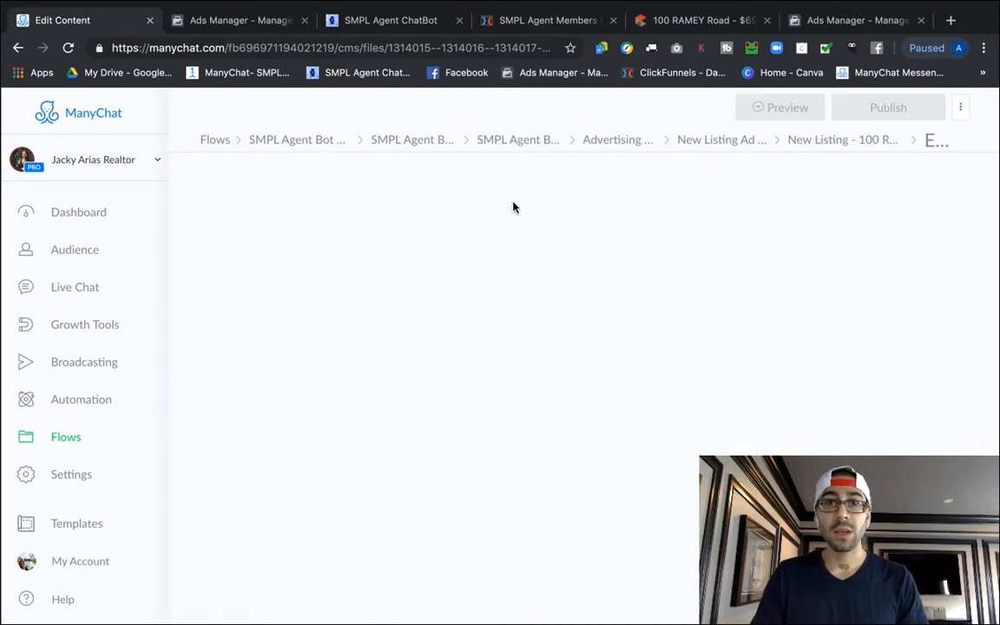
left_click(766, 111)
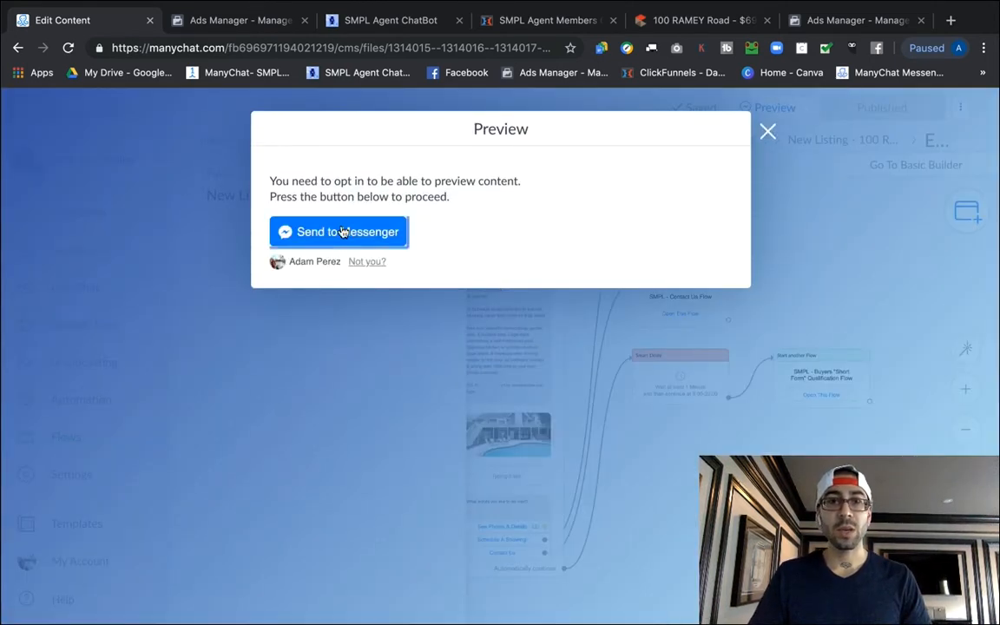
left_click(344, 231)
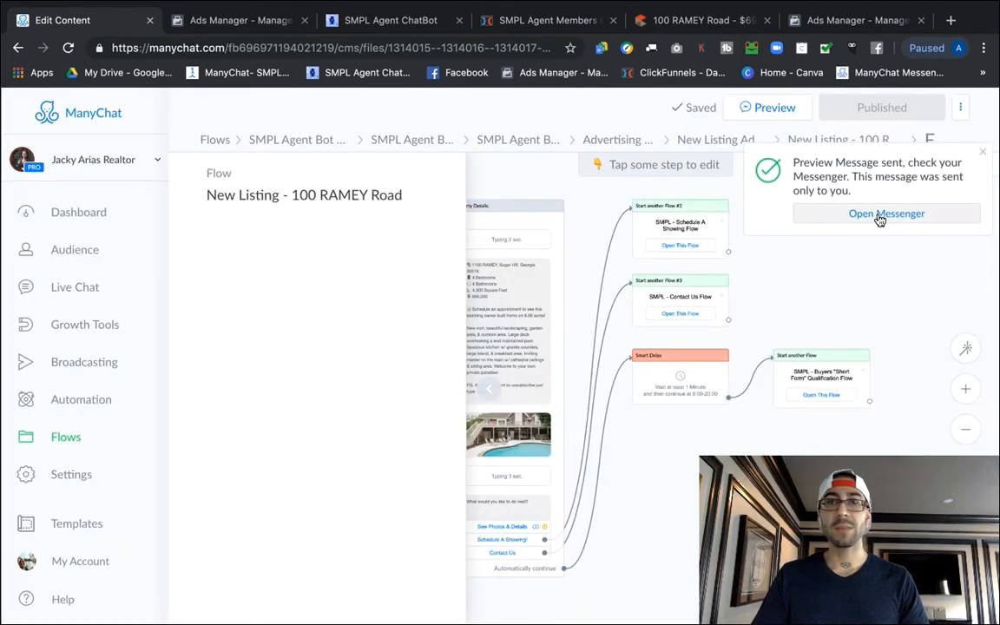
left_click(879, 215)
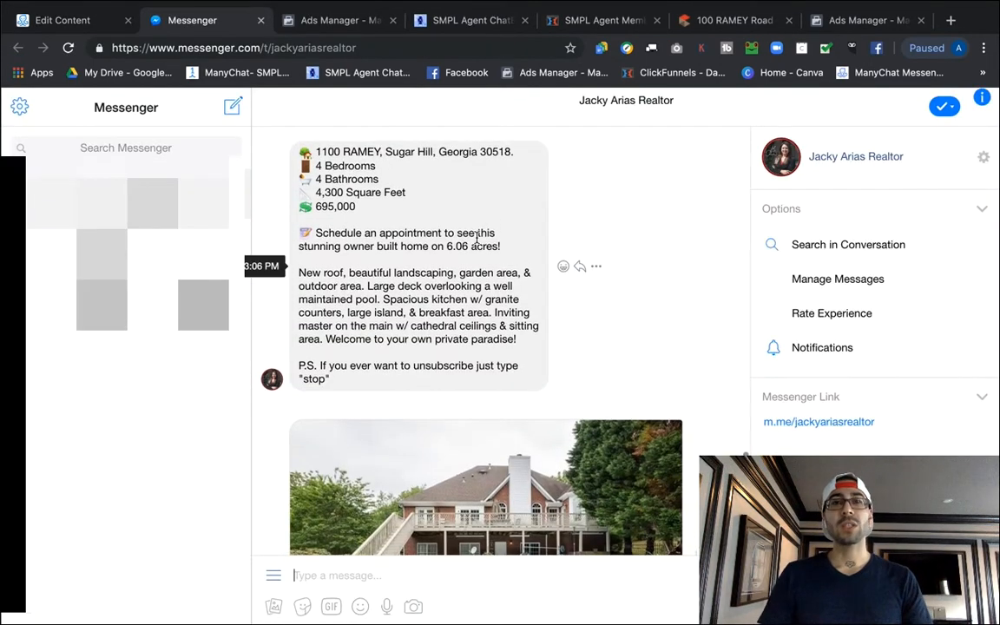
Read the bot's listing messages, then open the See Photos & Details MLS listing page.
scroll(460, 256, "up", 2)
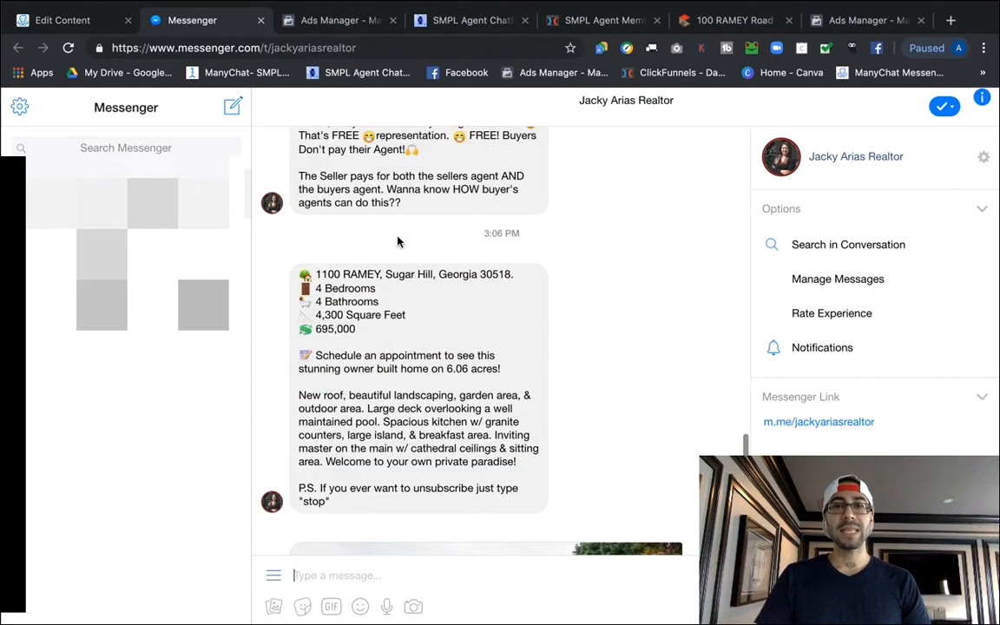
scroll(382, 226, "down", 2)
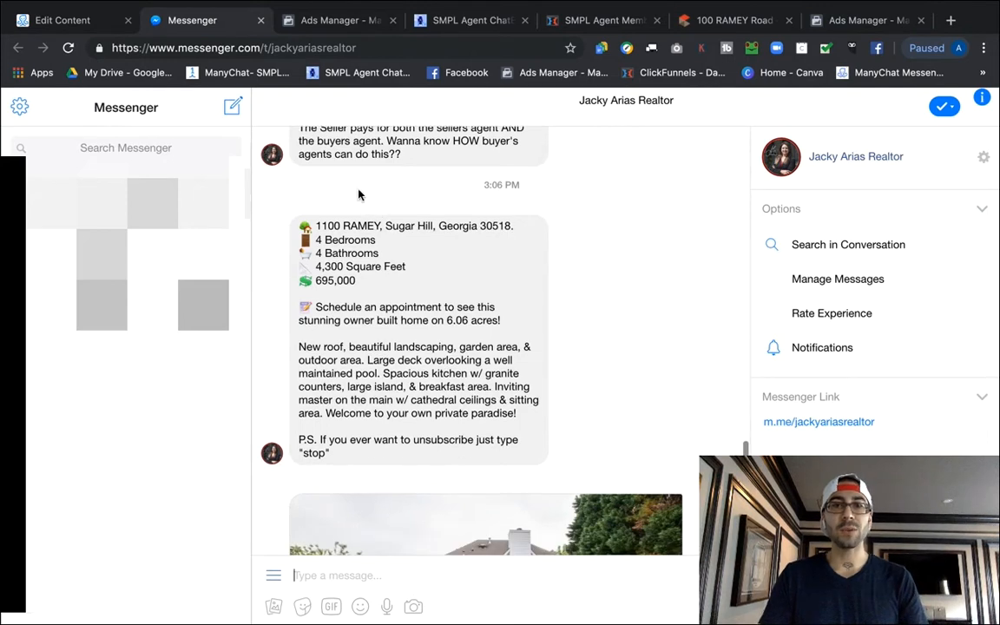
scroll(358, 195, "down", 2)
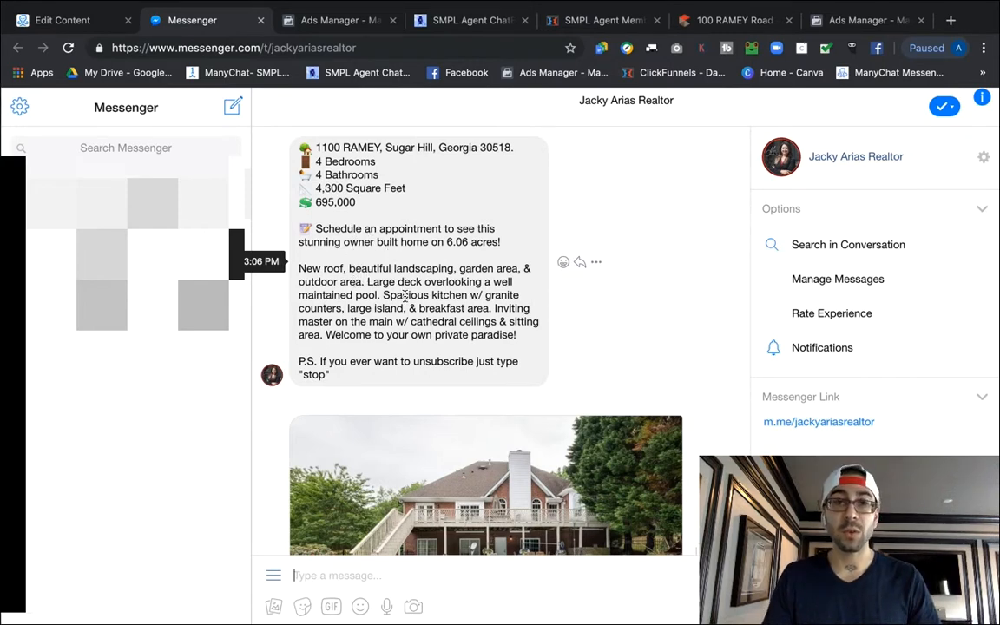
scroll(411, 295, "down", 5)
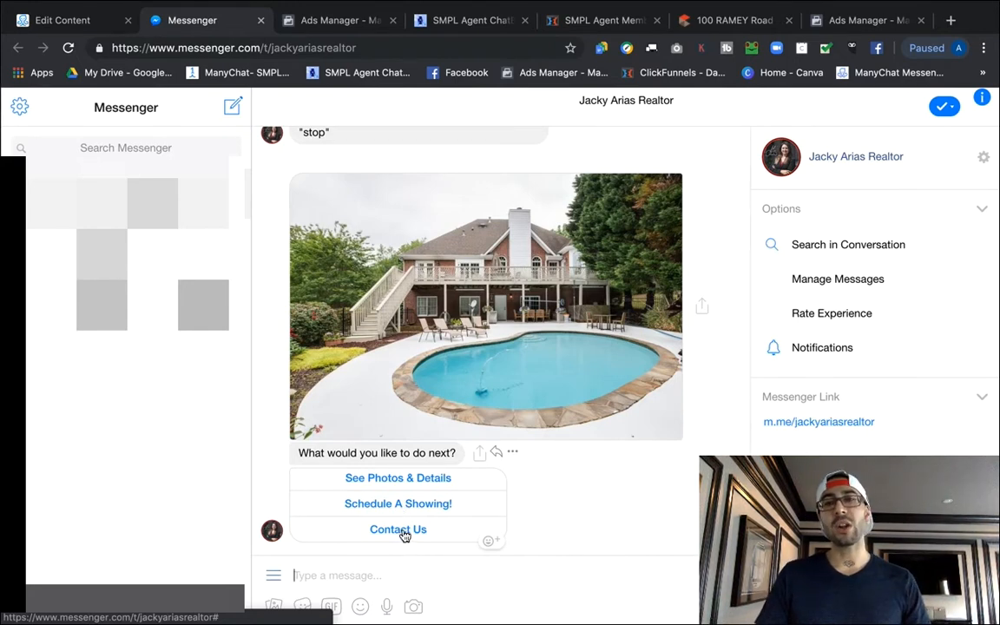
left_click(407, 481)
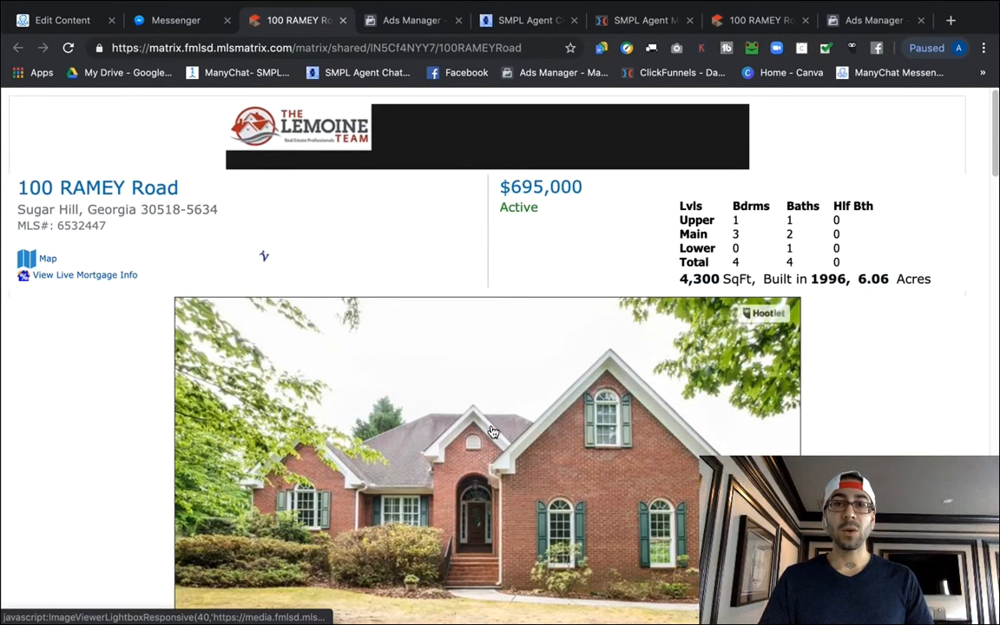
scroll(491, 431, "down", 3)
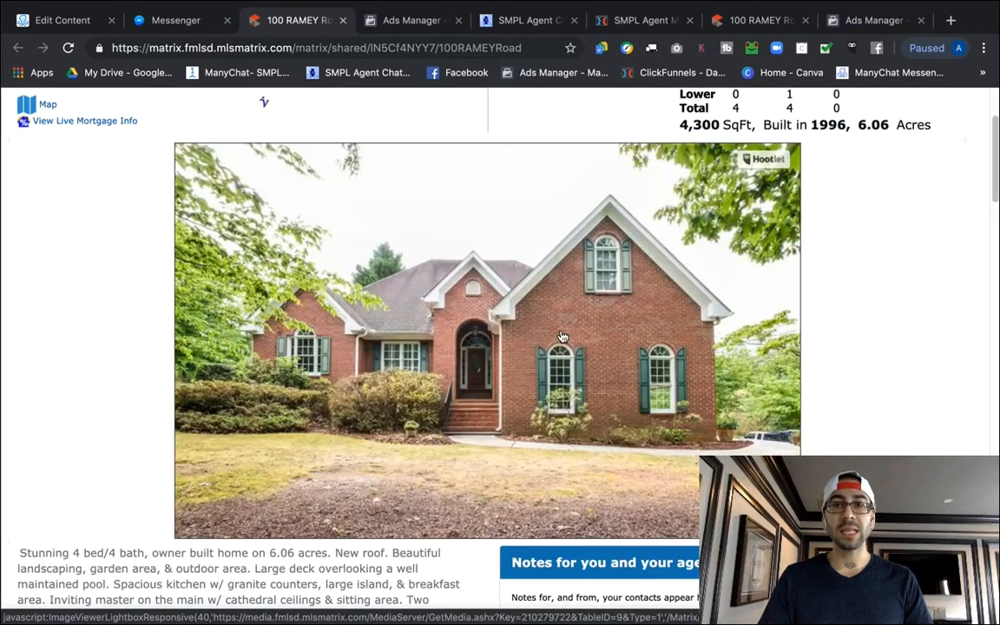
left_click(563, 337)
left_click(823, 356)
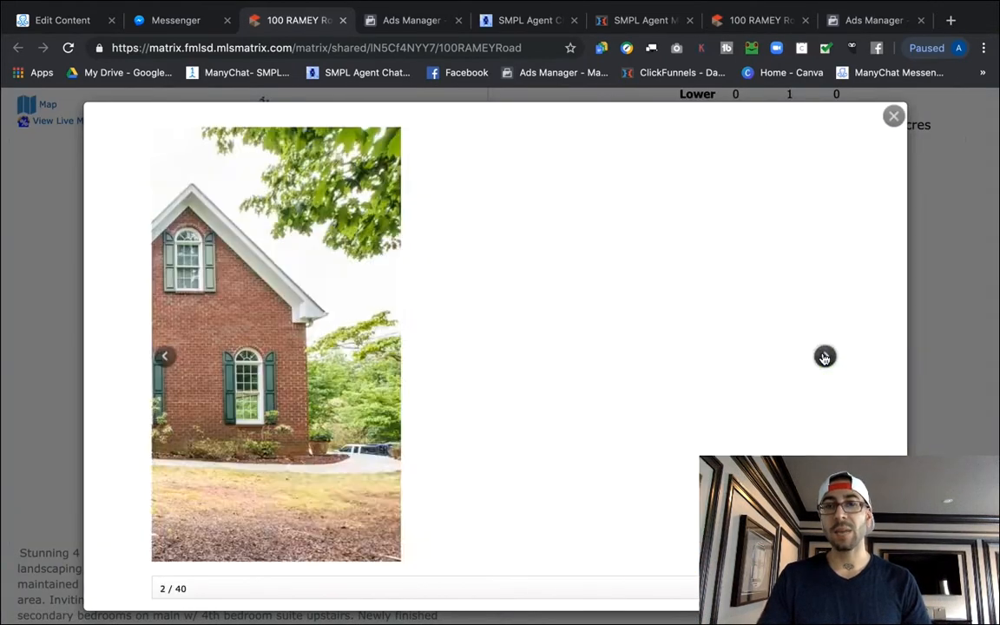
left_click(823, 356)
left_click(823, 356)
left_click(824, 356)
left_click(824, 356)
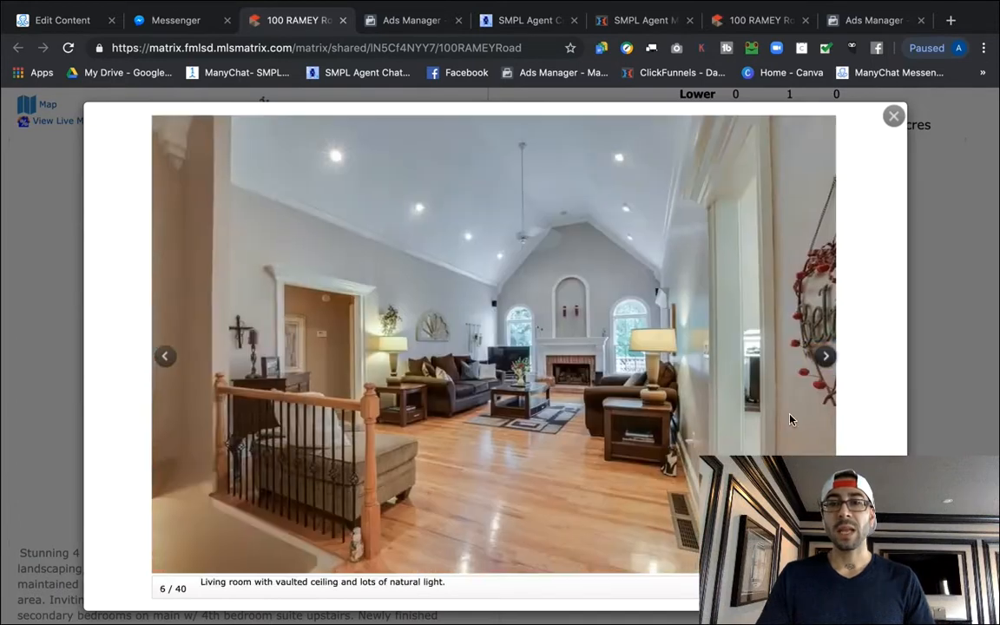
left_click(894, 115)
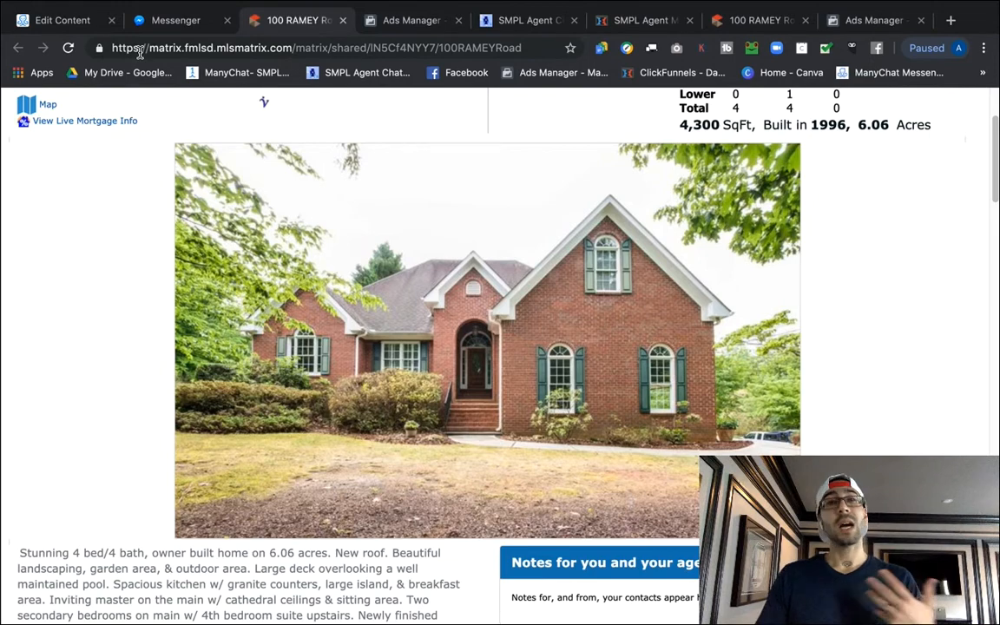
Glance between the Messenger conversation and the other listing page, ending back in Messenger.
left_click(165, 21)
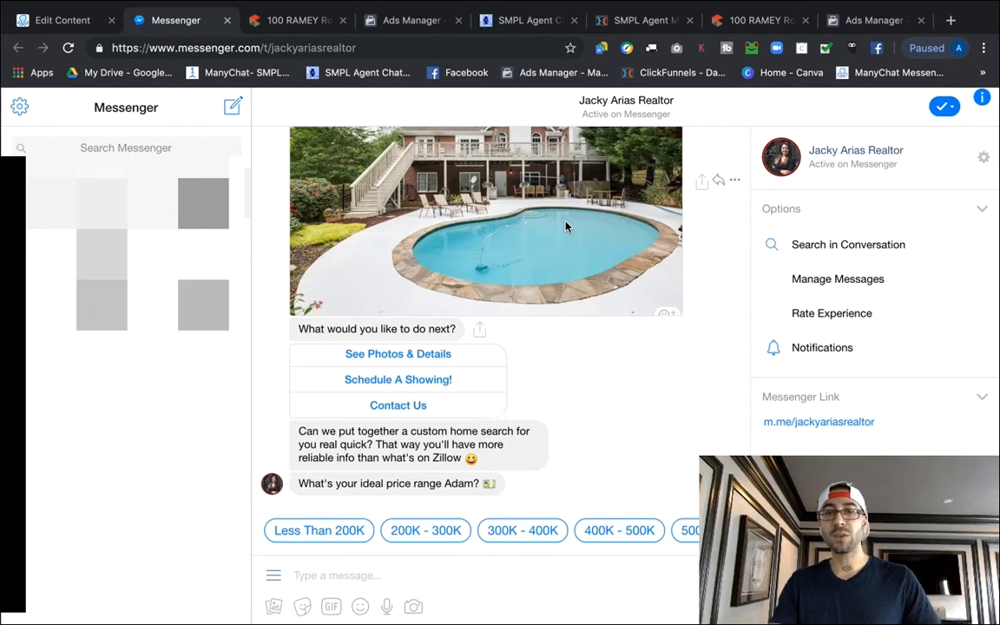
left_click(746, 19)
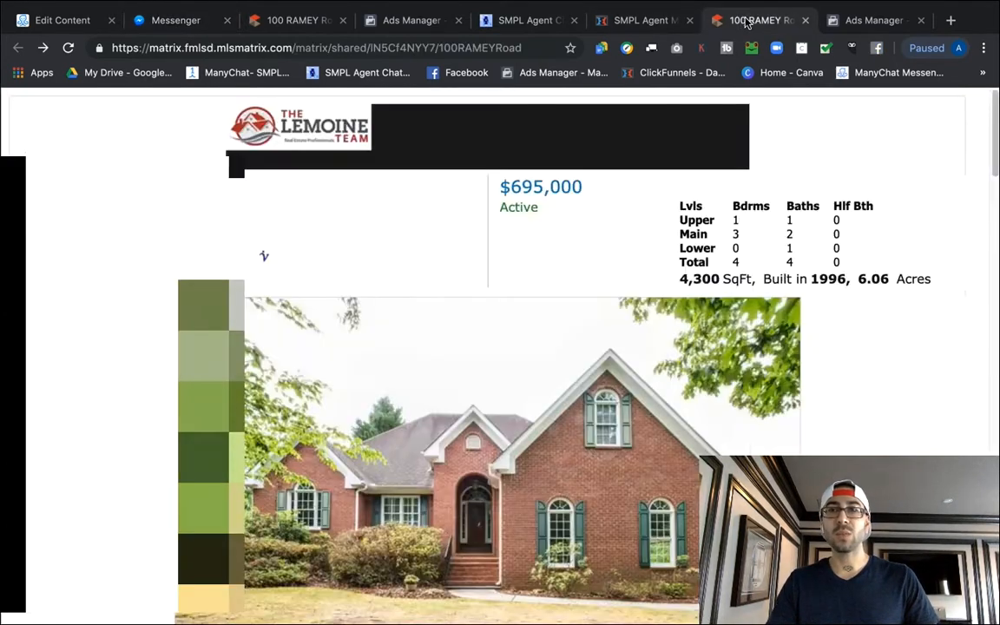
scroll(465, 372, "down", 3)
scroll(577, 337, "up", 1)
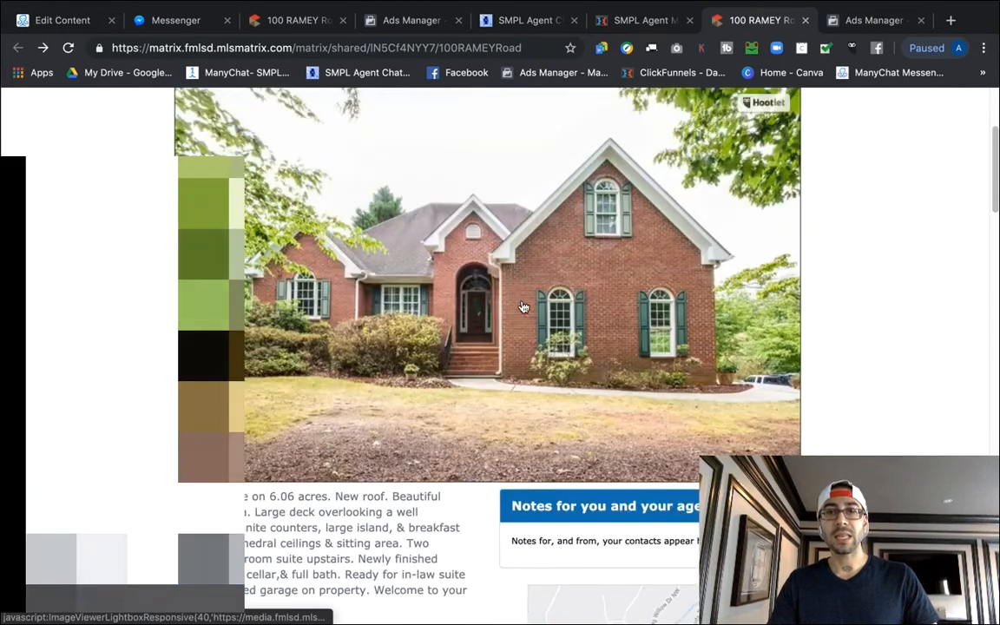
left_click(178, 20)
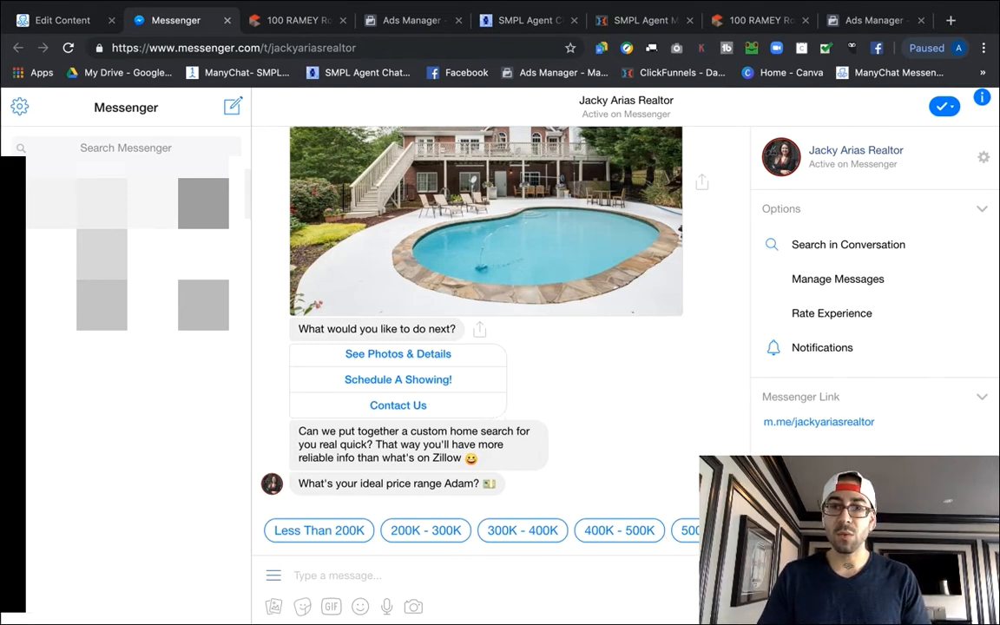
Reply to the bot with a 500K - 1 MIL price range, 4 bedrooms and 3 bathrooms.
left_click(729, 531)
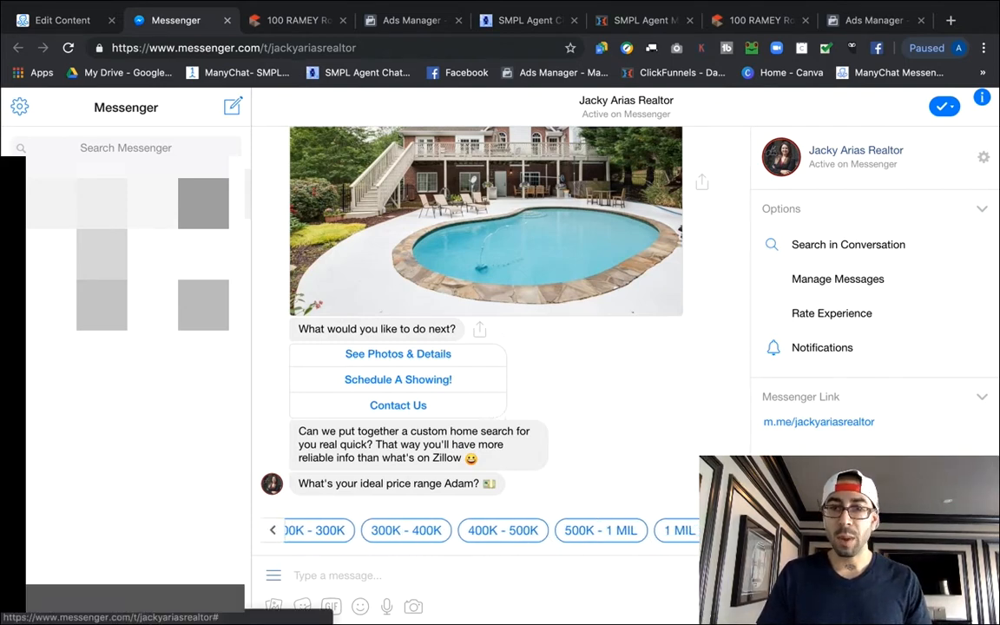
left_click(586, 533)
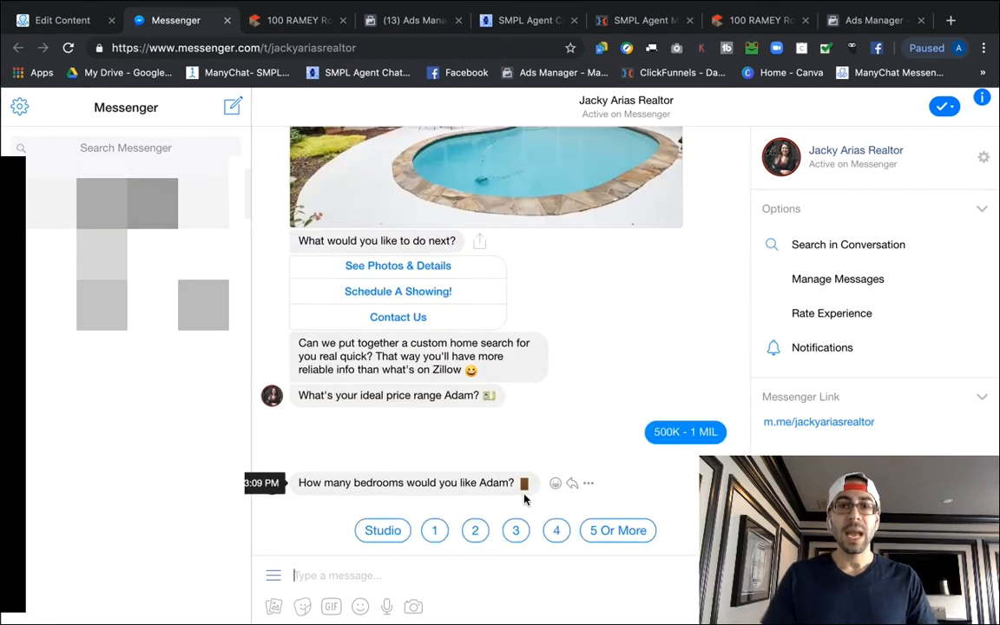
left_click(557, 530)
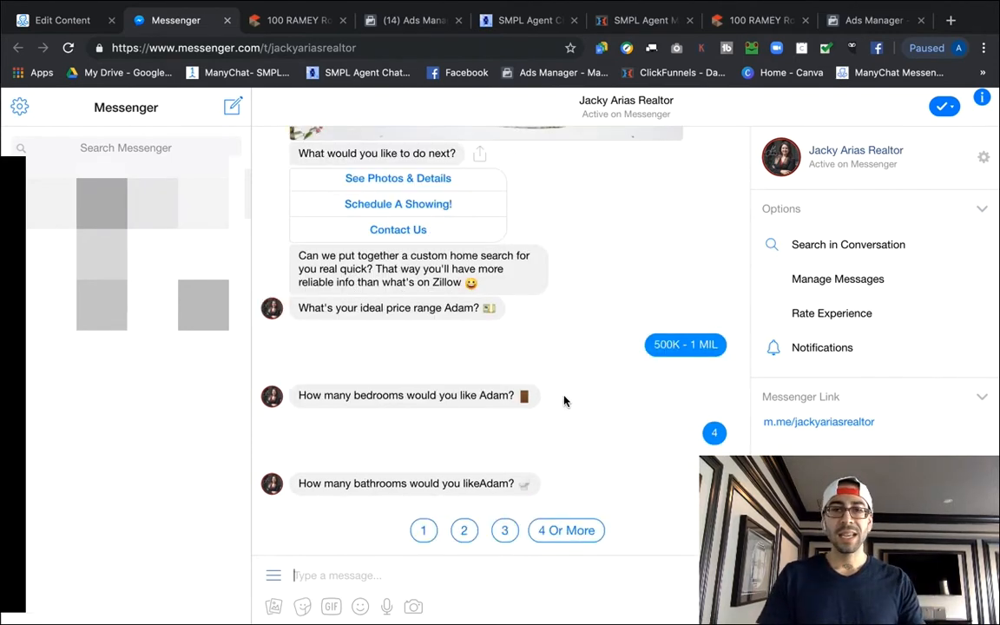
left_click(506, 531)
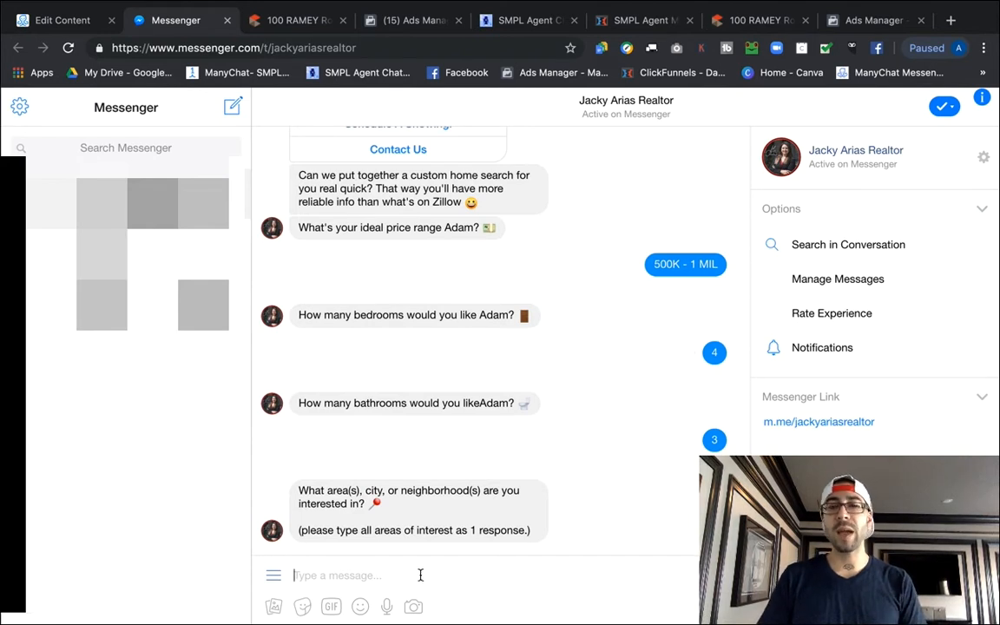
left_click(368, 580)
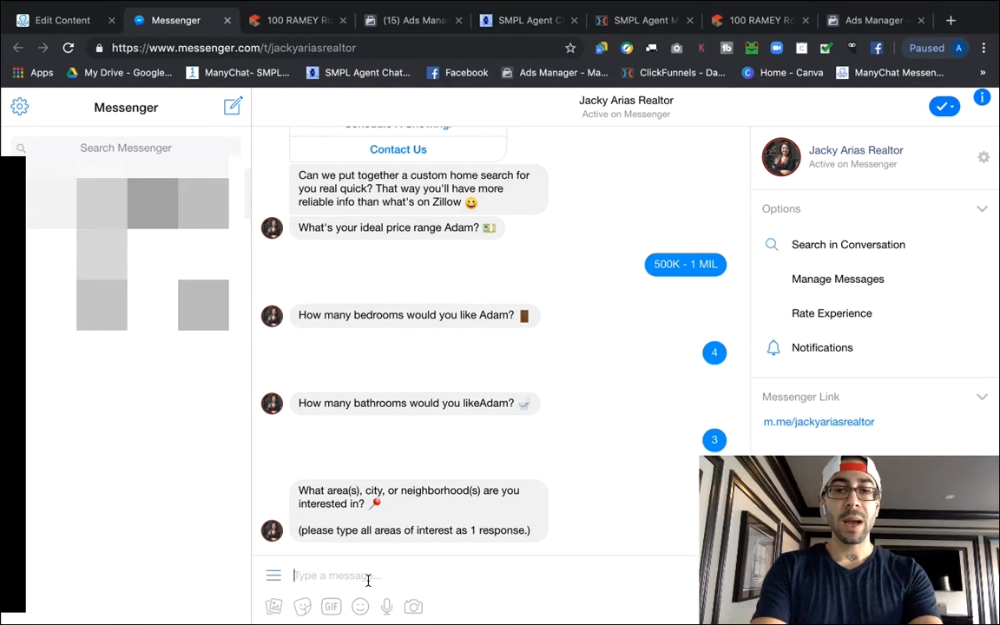
Answer Dunwoody and ASAP!, accept the suggested phone and e-mail, and confirm them with Yes 👍.
type("Dunwoody")
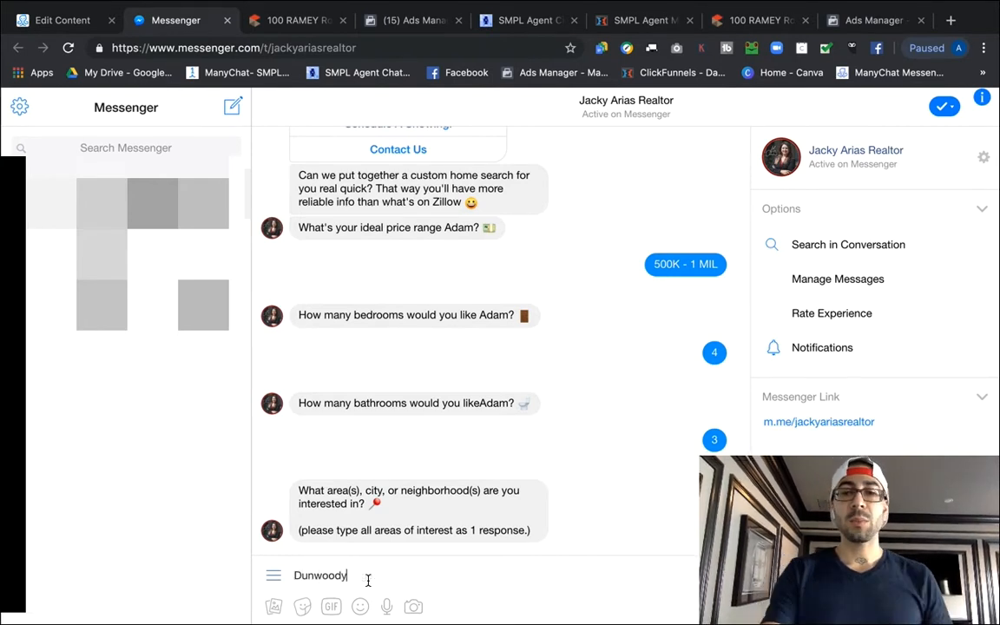
key("Return")
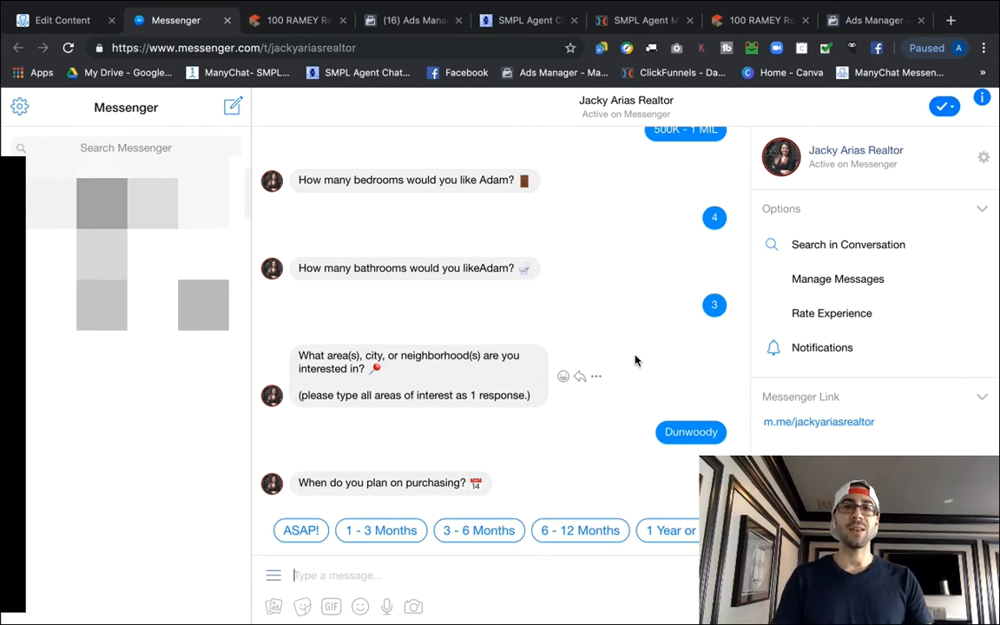
left_click(300, 531)
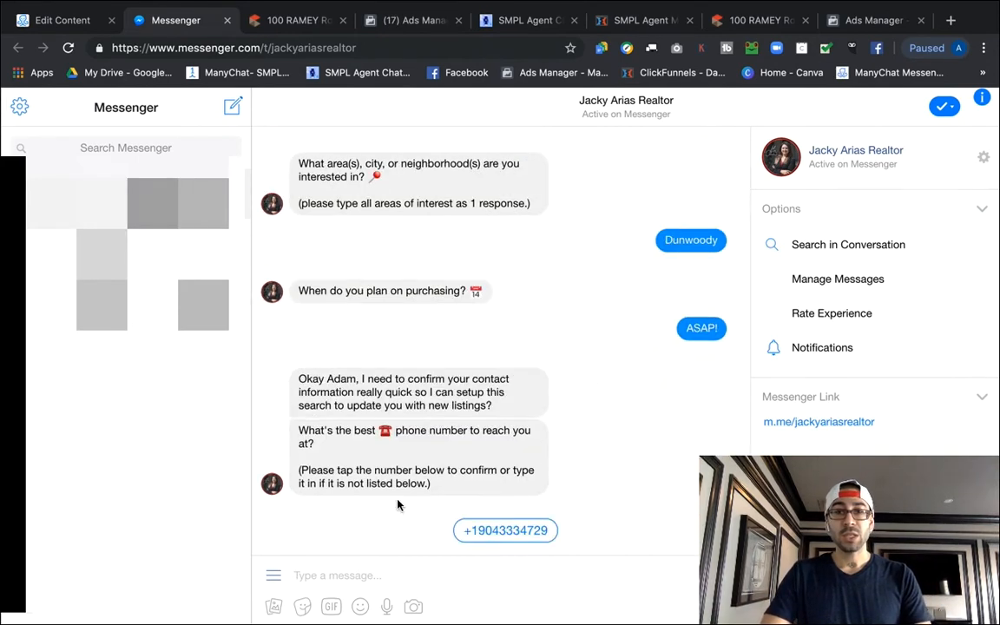
left_click(503, 533)
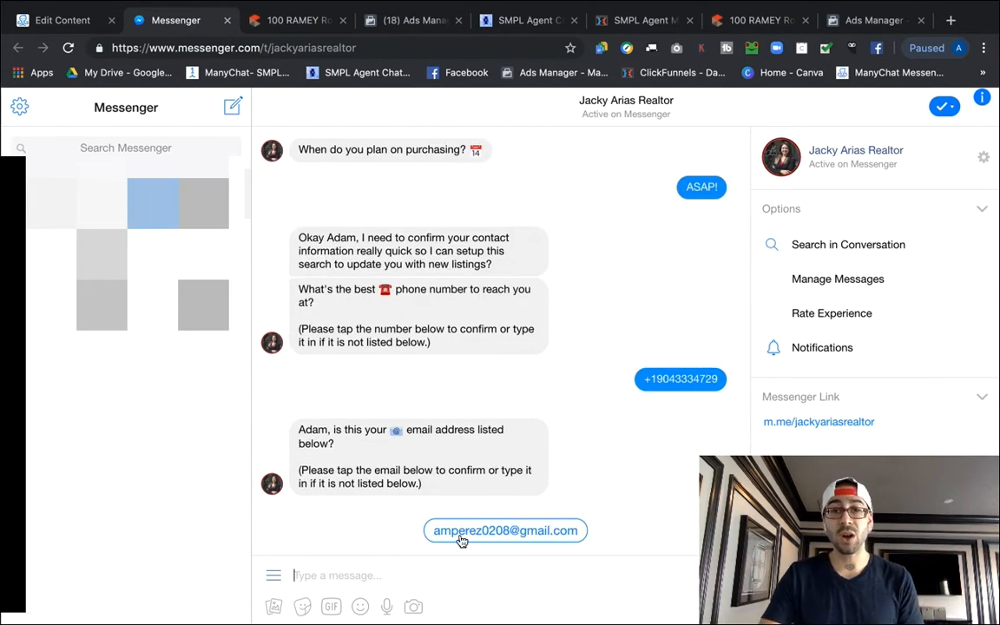
left_click(462, 539)
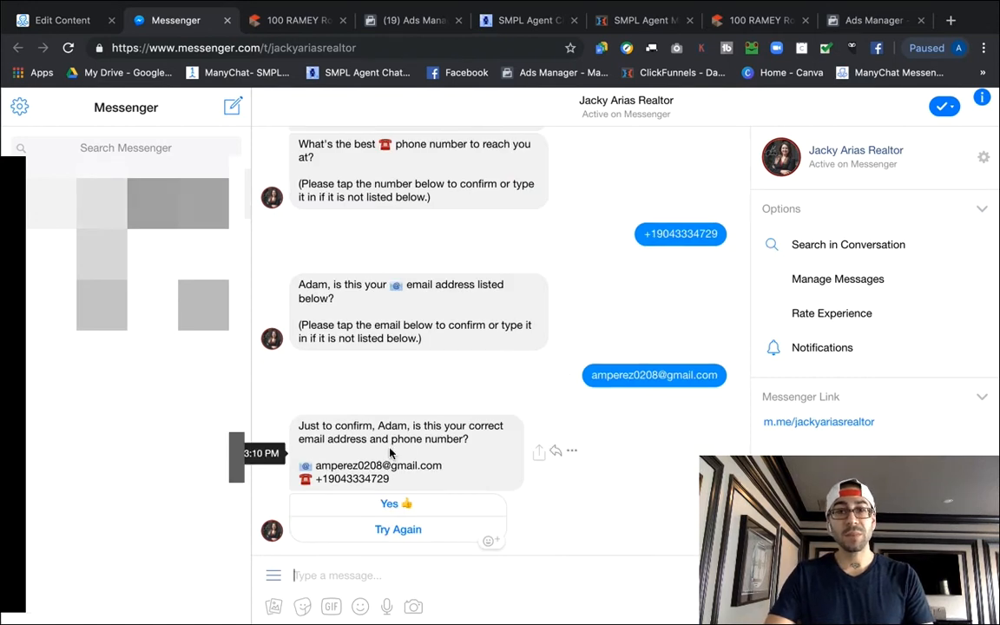
left_click(397, 514)
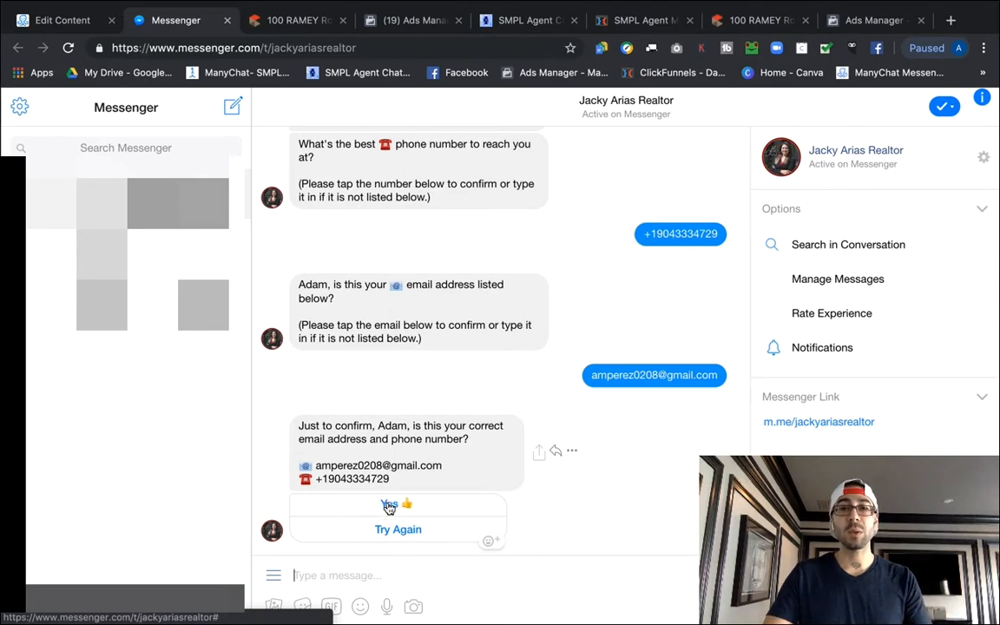